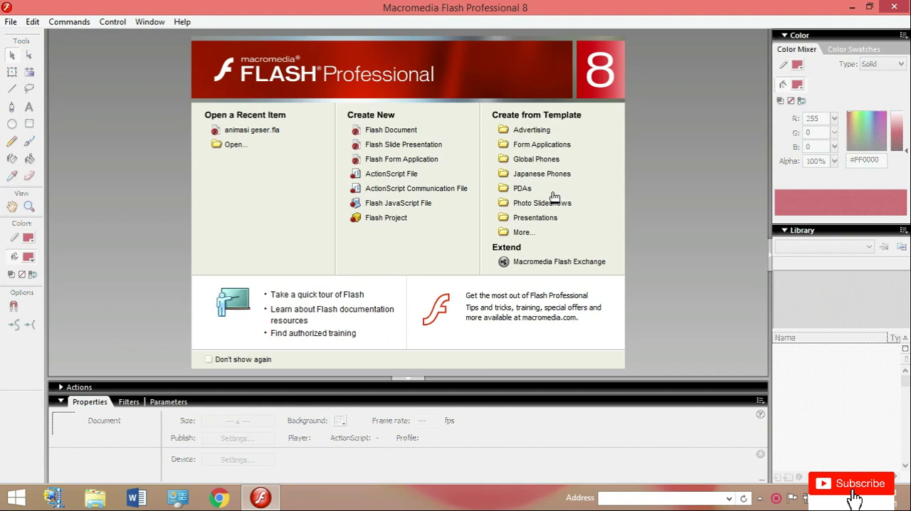
# Create a new Flash document and add the static text "BELAJAR FLASH" in the upper-left area of the stage.
pyautogui.click(408, 134)
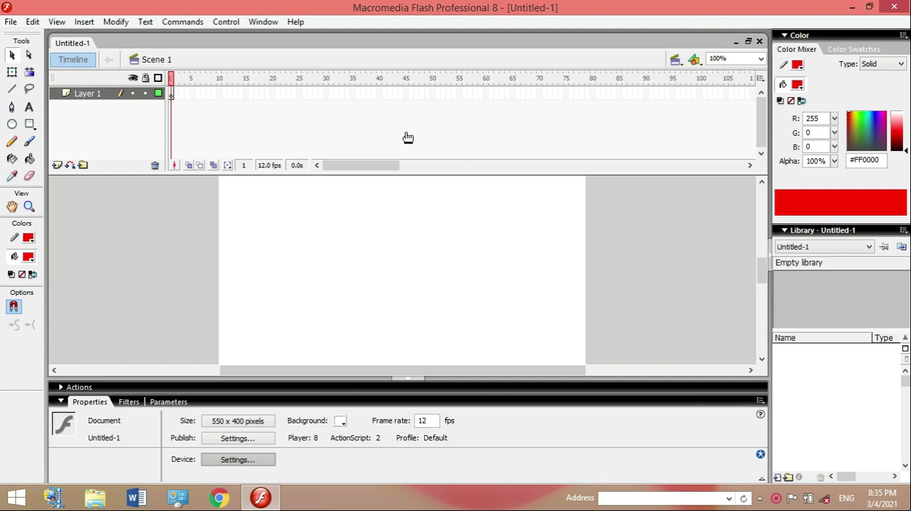
pyautogui.click(30, 110)
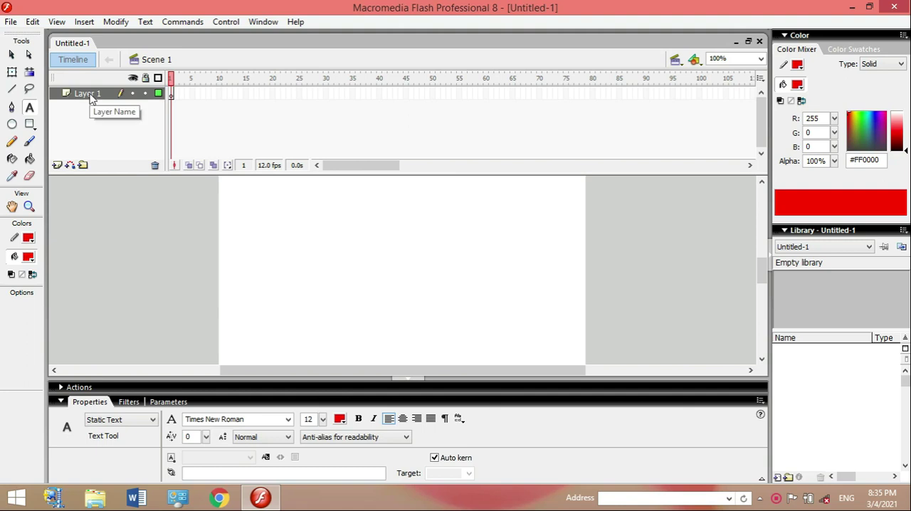
pyautogui.click(274, 201)
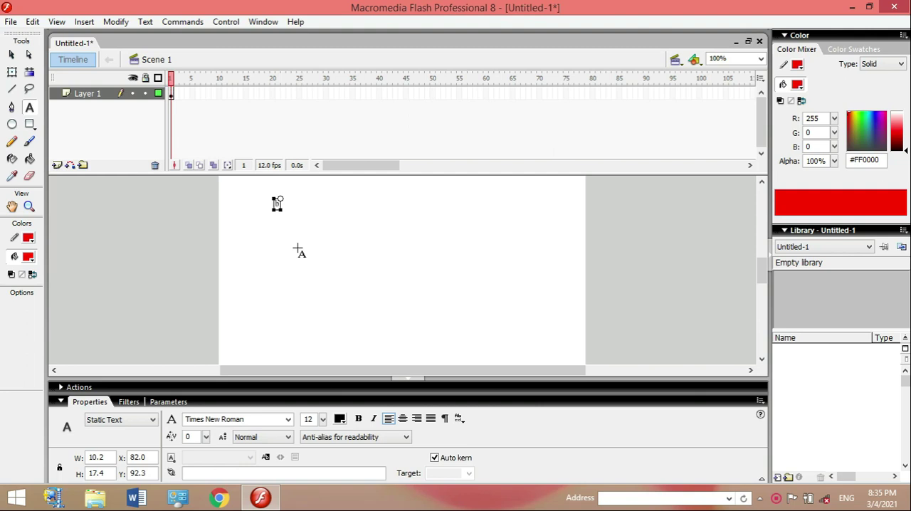
pyautogui.write('BELAJAR FLASH')
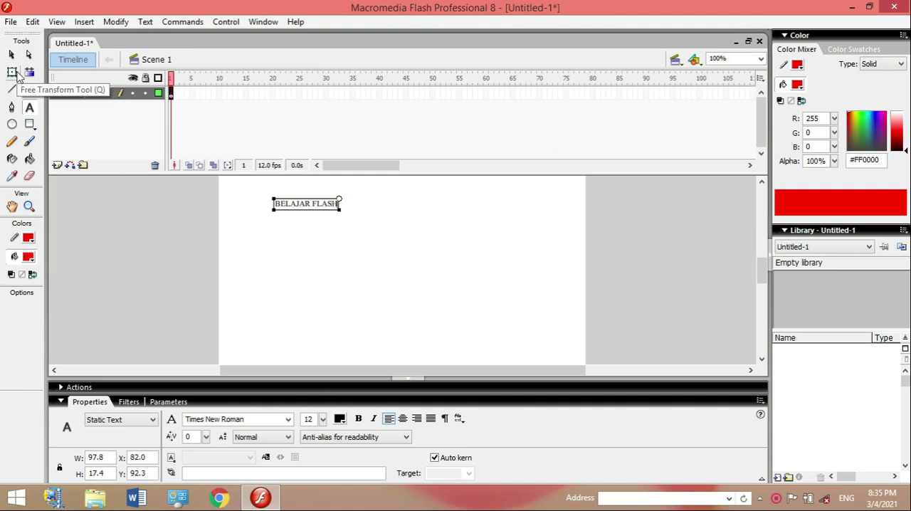
# Stretch the BELAJAR FLASH text horizontally to about 292 px wide and set its font to Verdana.
pyautogui.click(14, 73)
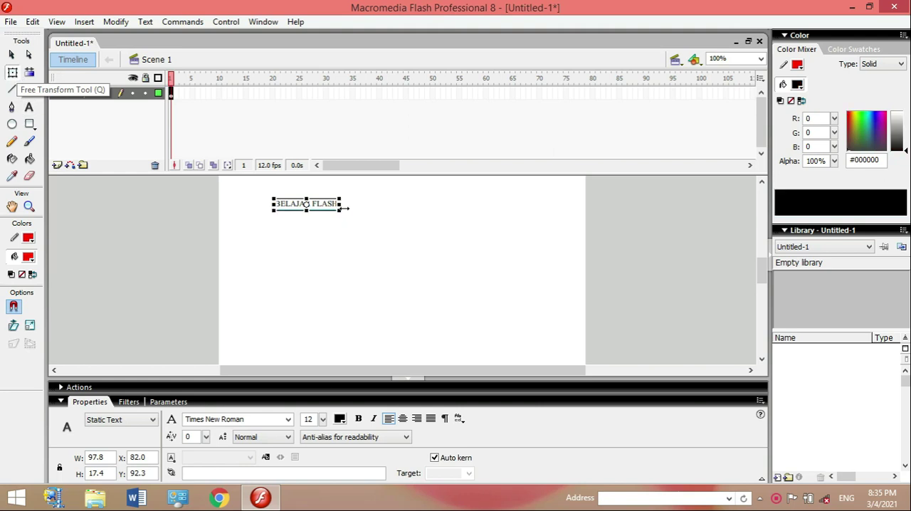
pyautogui.moveTo(343, 198); pyautogui.dragTo(403, 195)
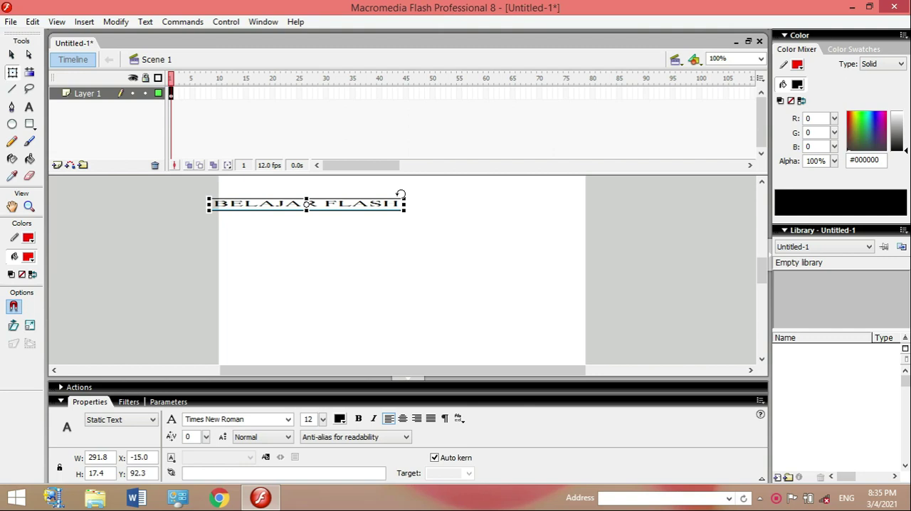
pyautogui.click(288, 421)
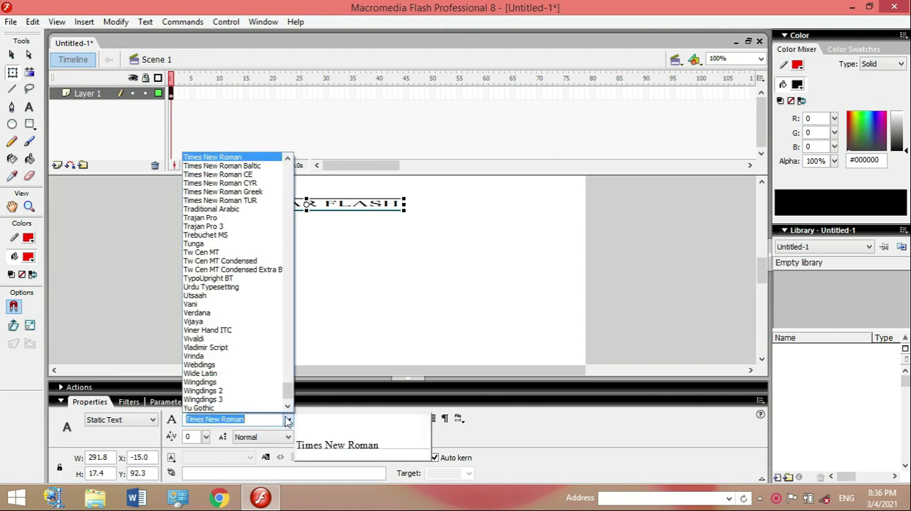
pyautogui.click(226, 314)
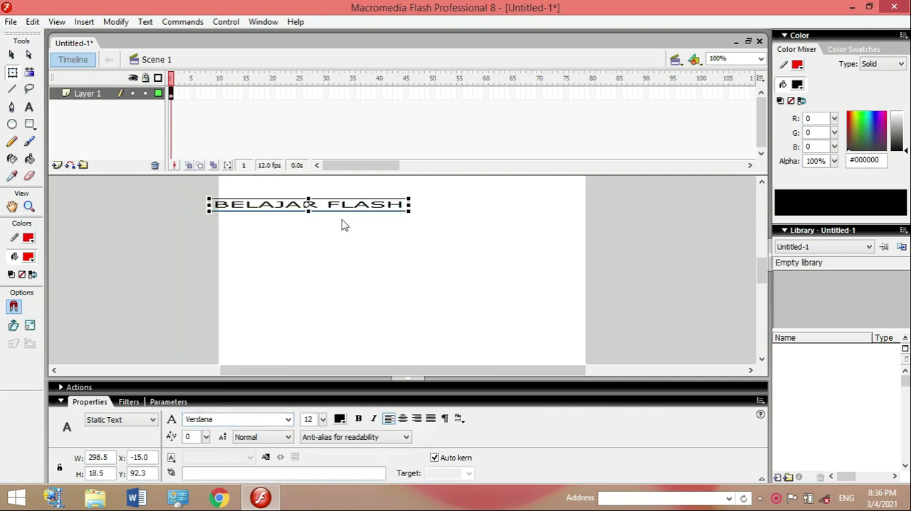
# Set the text's font size to 26 and narrow it with Free Transform to about 334 px so it fits the stage.
pyautogui.click(323, 419)
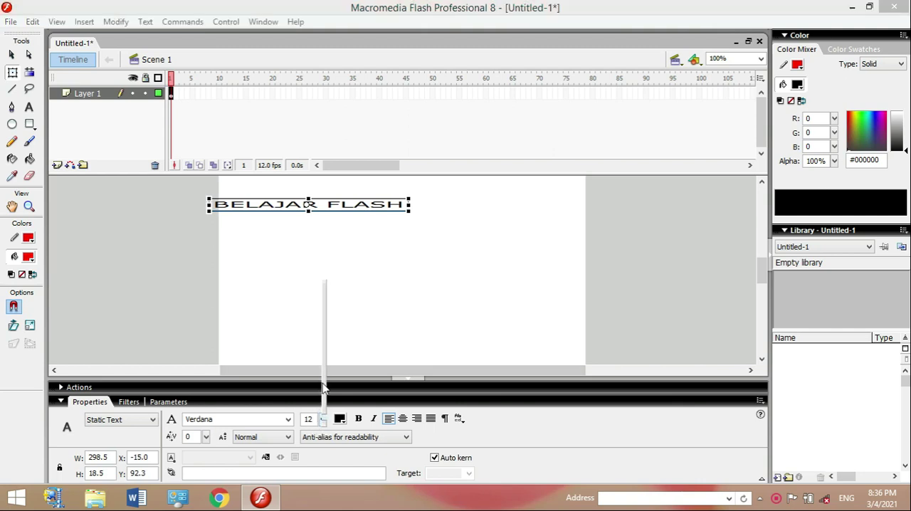
pyautogui.moveTo(324, 418); pyautogui.dragTo(326, 388)
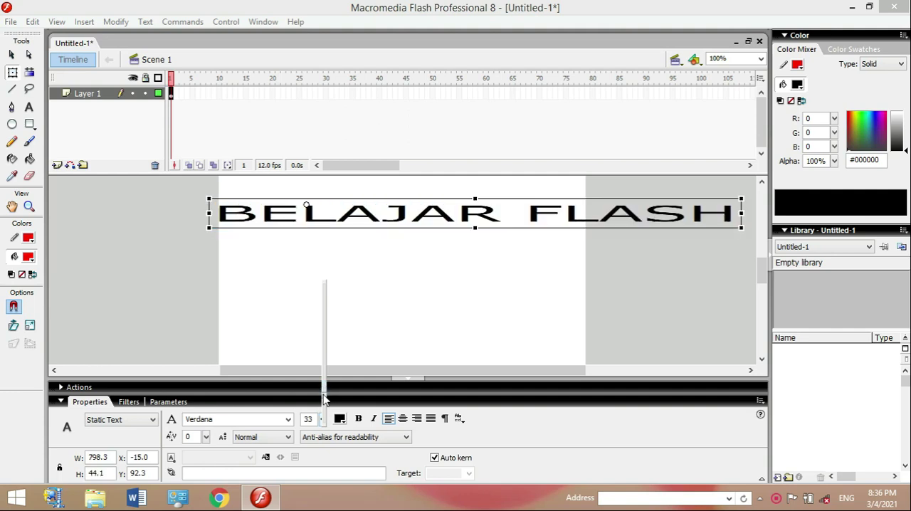
pyautogui.moveTo(325, 388); pyautogui.dragTo(323, 399)
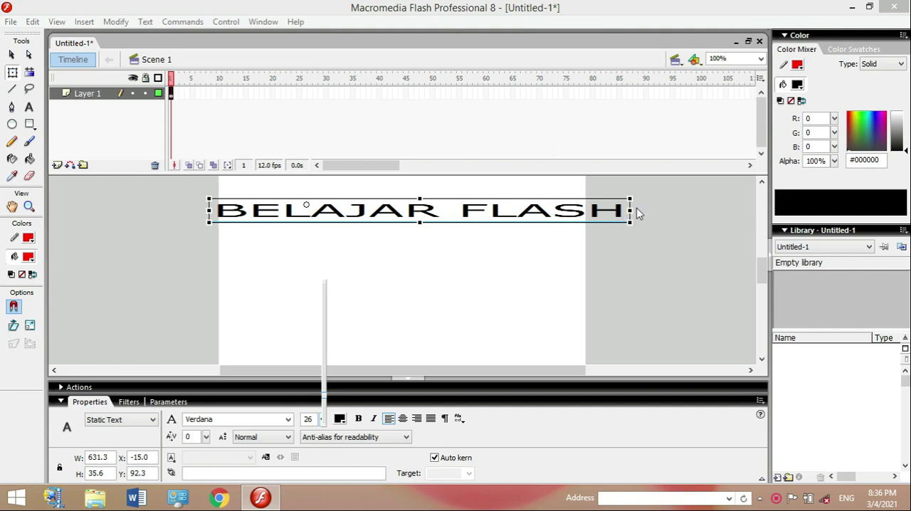
pyautogui.click(15, 75)
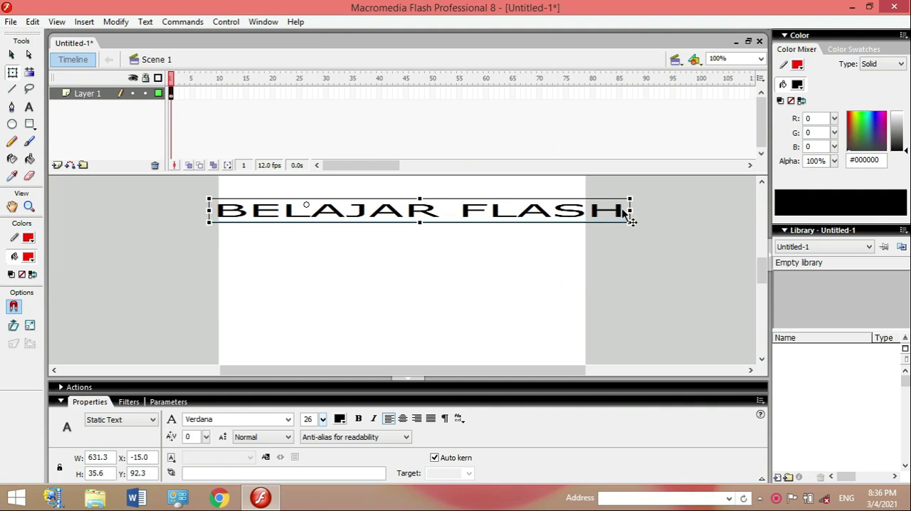
pyautogui.moveTo(632, 210); pyautogui.dragTo(477, 215)
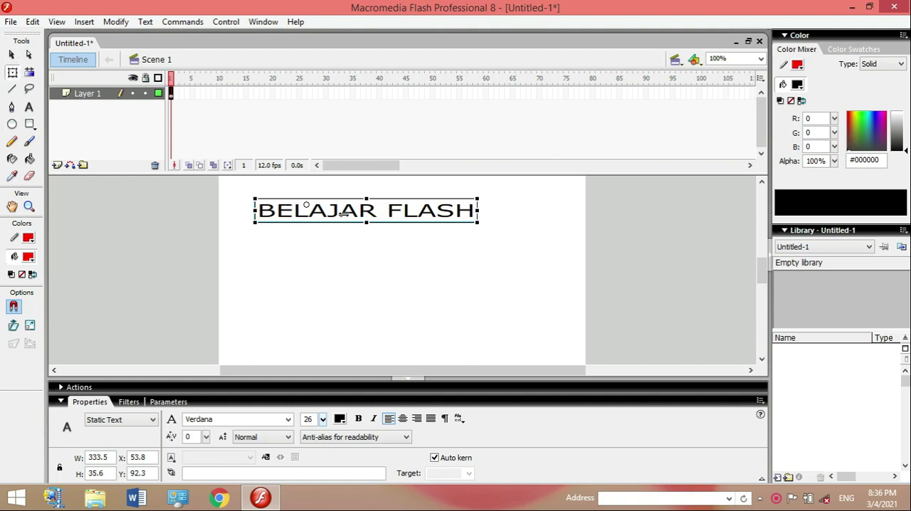
# Rename Layer 1 as BLUR and deselect the text.
pyautogui.doubleClick(114, 95)
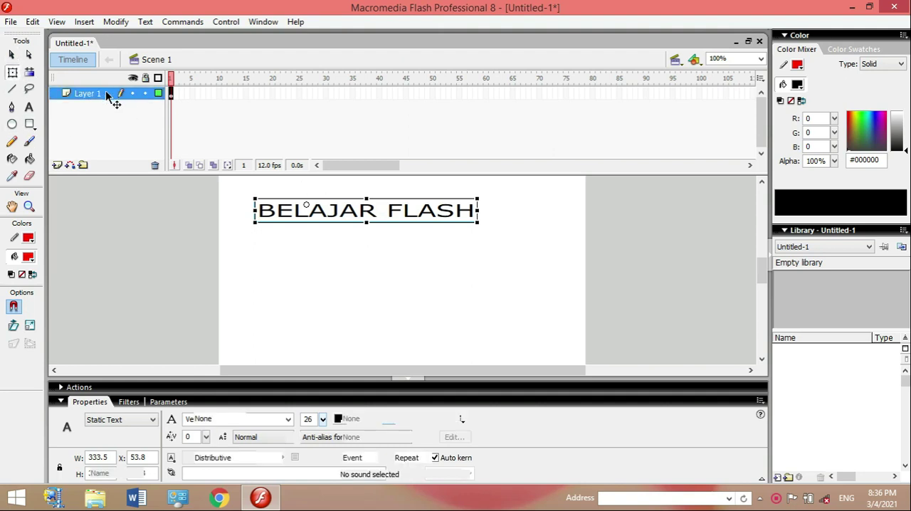
pyautogui.write('BLUR')
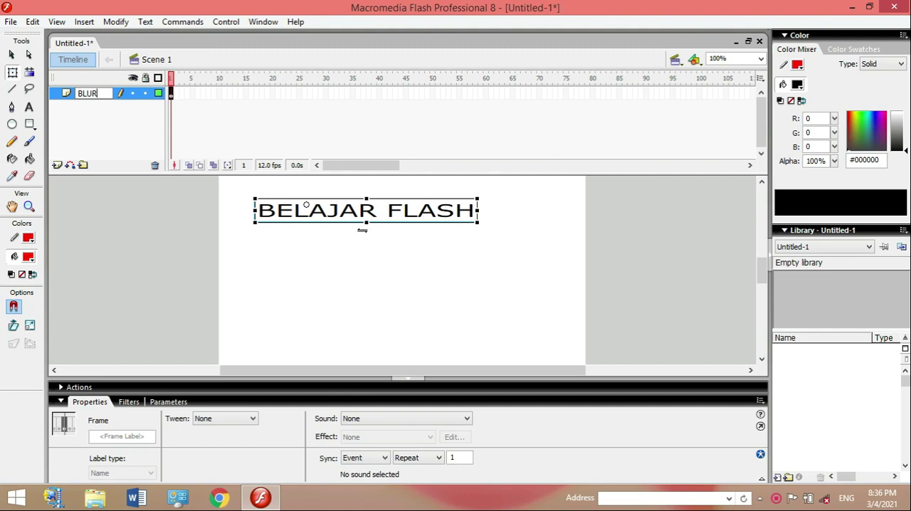
pyautogui.click(433, 232)
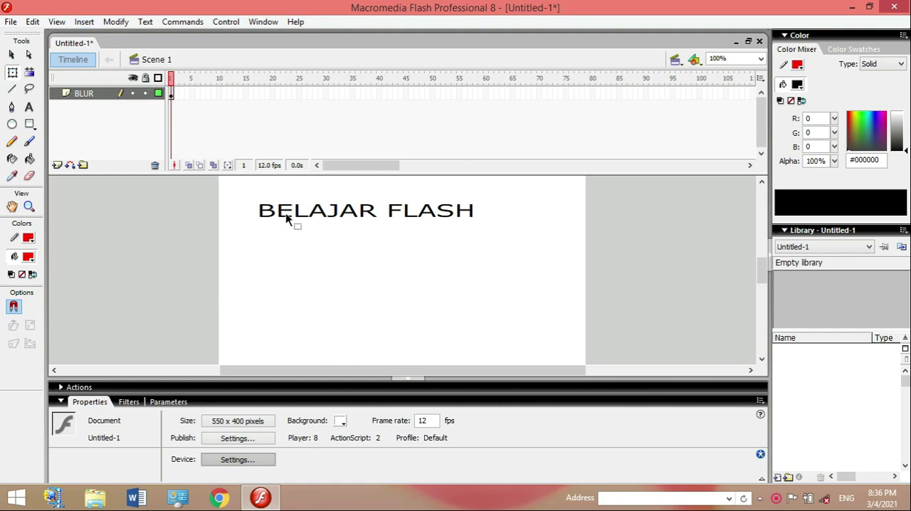
# Start the Blur timeline effect on the BELAJAR FLASH text in frame 1.
pyautogui.click(172, 94)
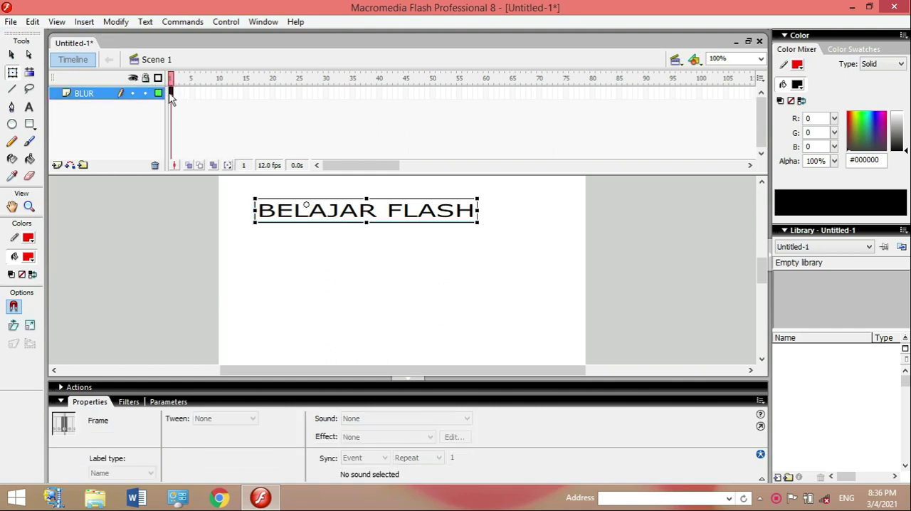
pyautogui.click(85, 22)
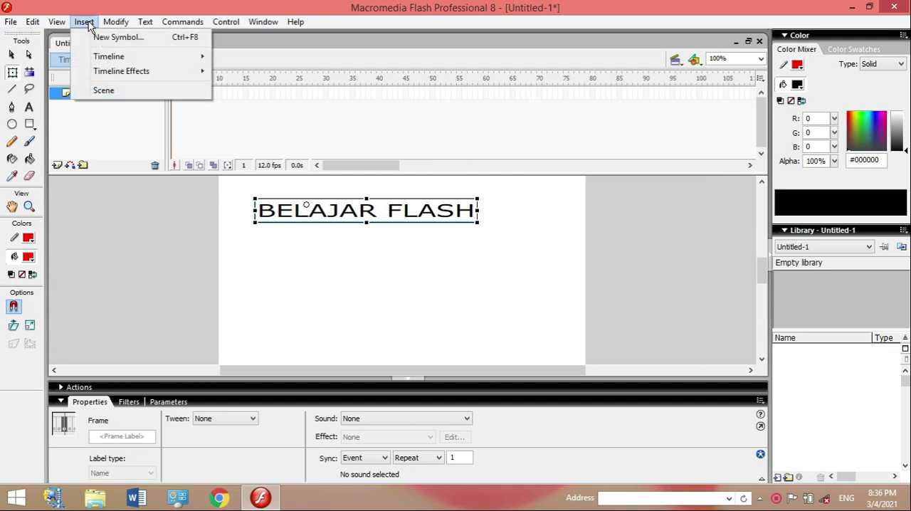
pyautogui.moveTo(120, 76)
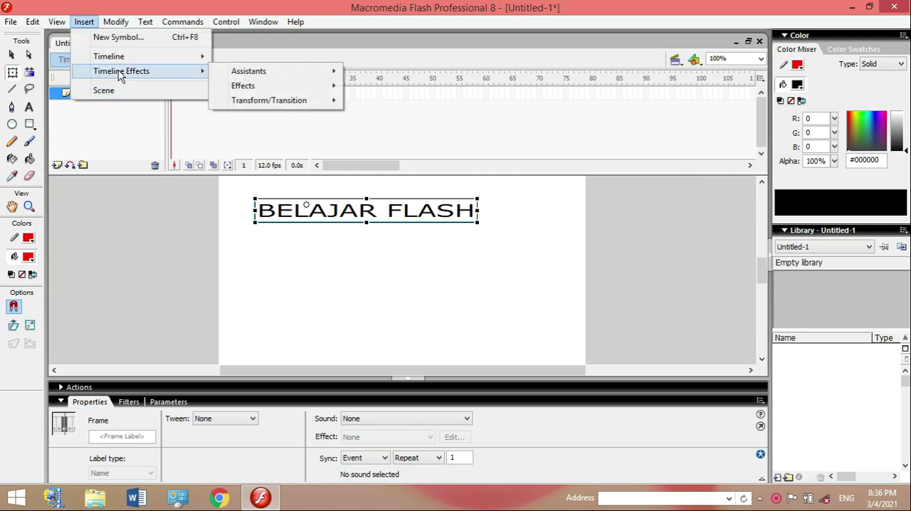
pyautogui.moveTo(245, 86)
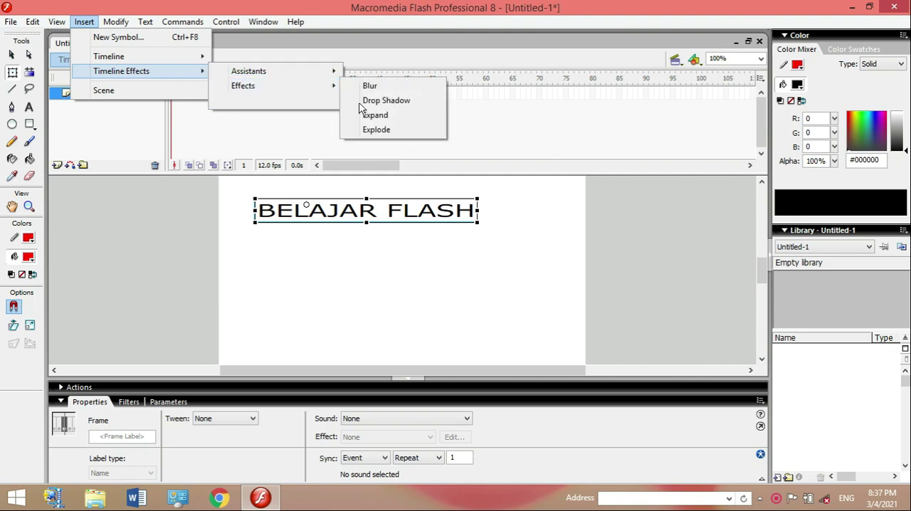
pyautogui.click(402, 88)
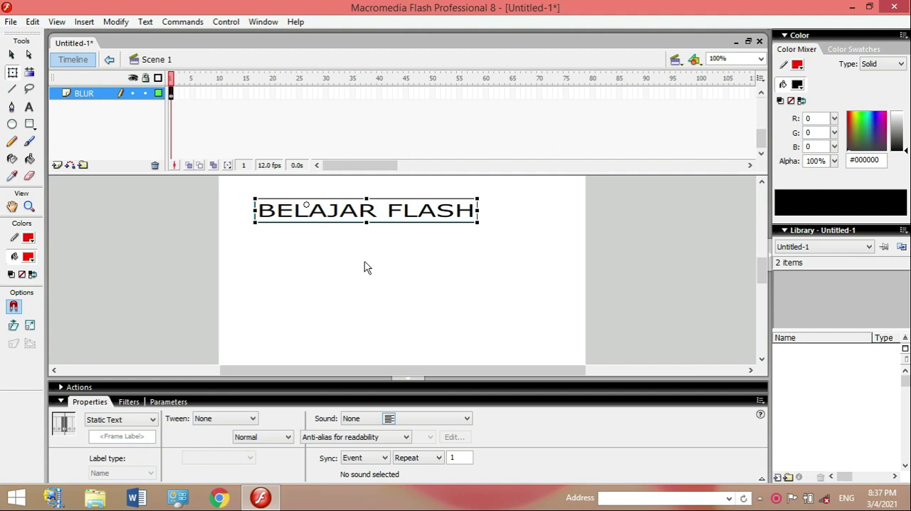
pyautogui.hotkey('ctrl', 'z')
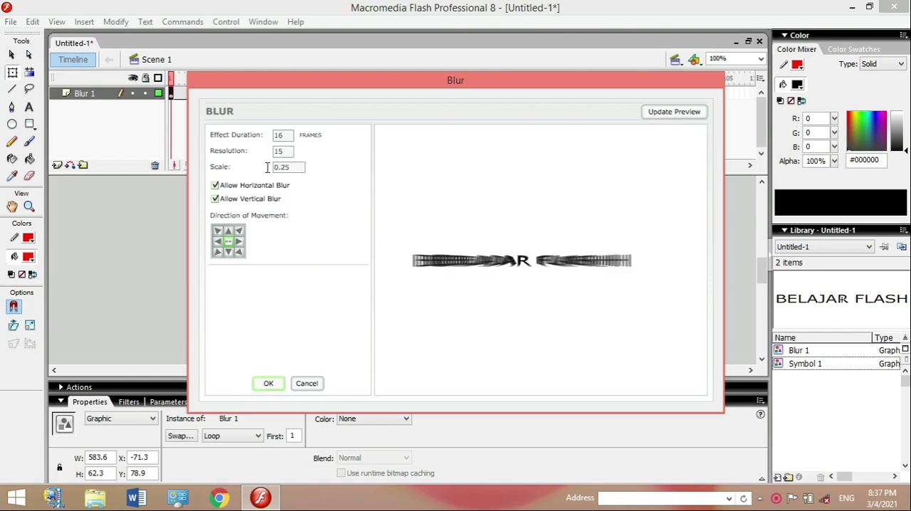
# Try other blur axes and movement directions, and apply the blur with horizontal and vertical blur allowed and the centred direction.
pyautogui.click(215, 185)
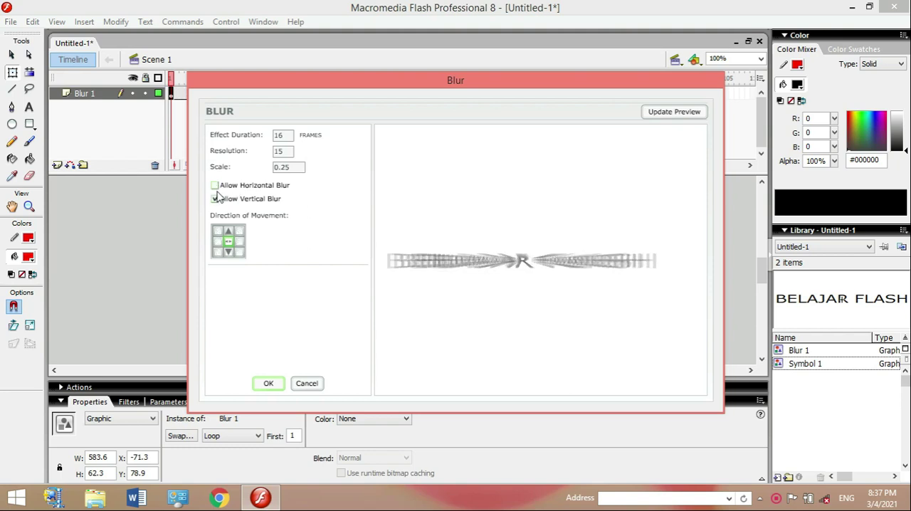
pyautogui.click(215, 185)
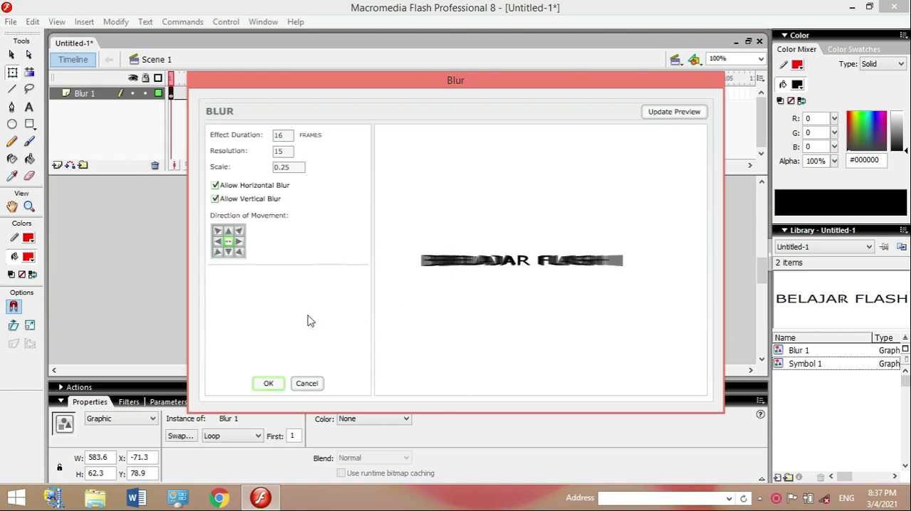
pyautogui.click(241, 241)
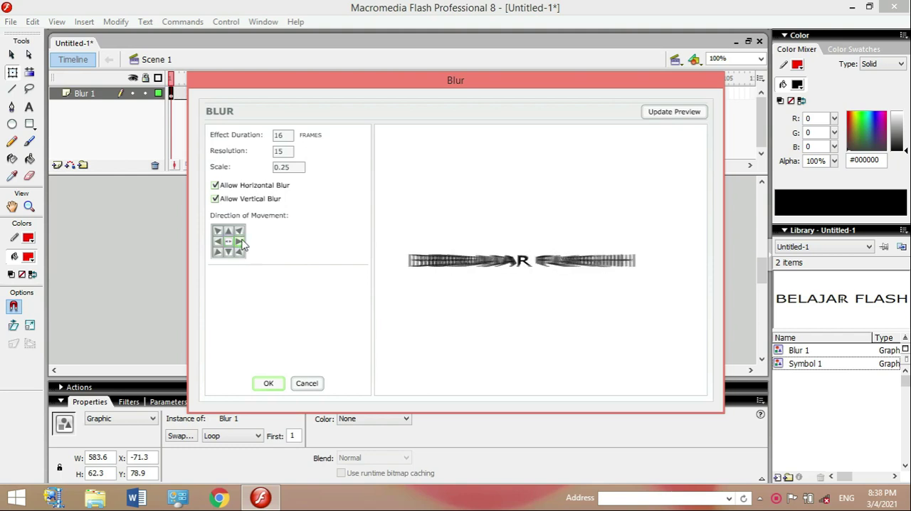
pyautogui.click(242, 232)
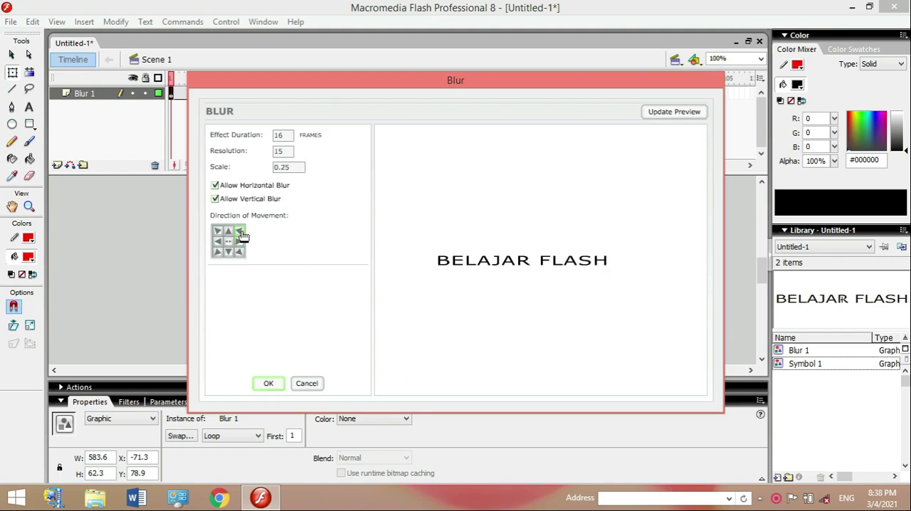
pyautogui.click(226, 241)
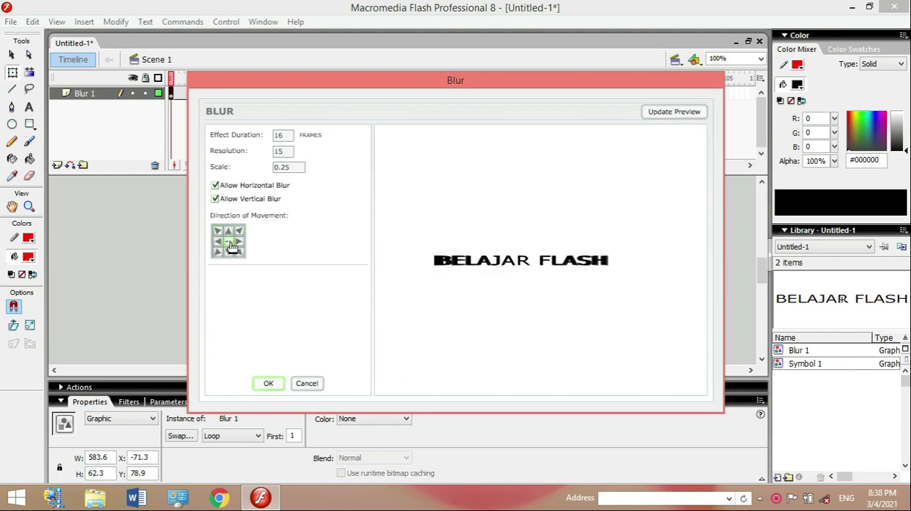
pyautogui.click(268, 384)
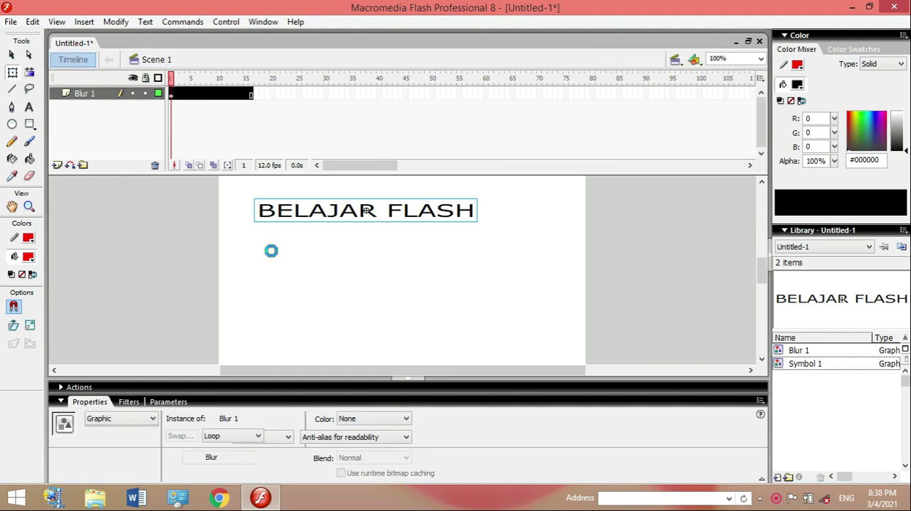
# Deselect the text and play the blur animation on the timeline.
pyautogui.hotkey('ctrl', 'Return')
pyautogui.click(345, 296)
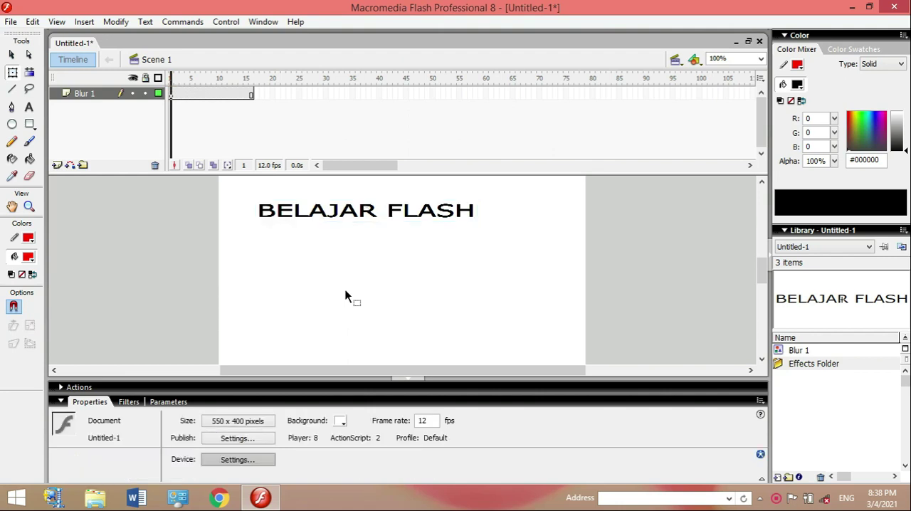
pyautogui.press('Return')
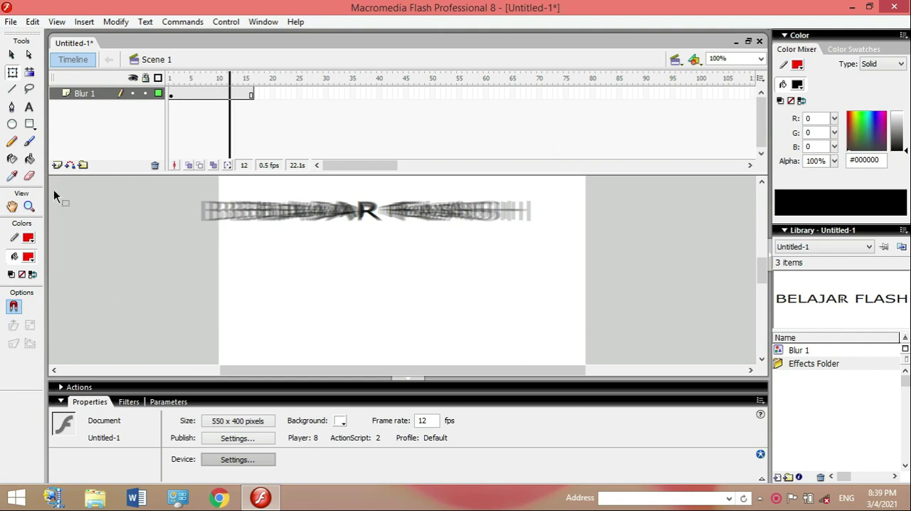
# Insert two new layers above the Blur 1 layer.
pyautogui.hotkey('alt', 'i')
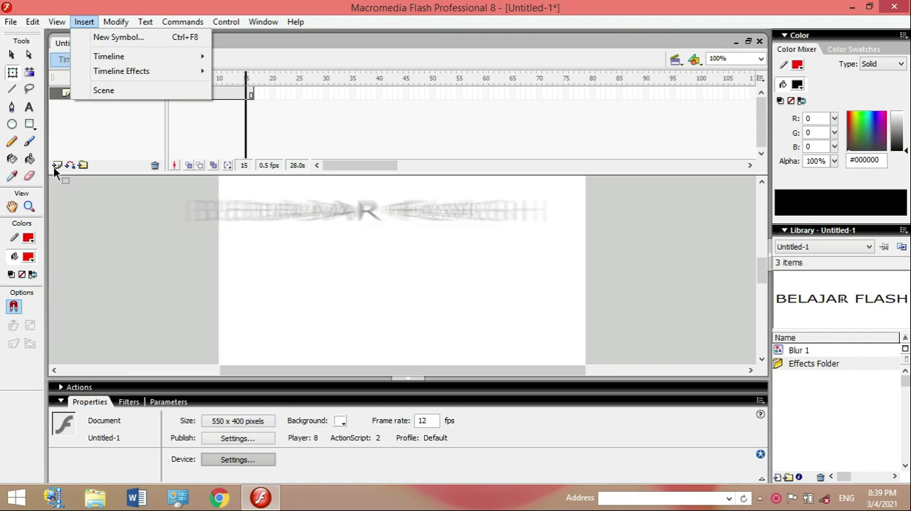
pyautogui.click(58, 169)
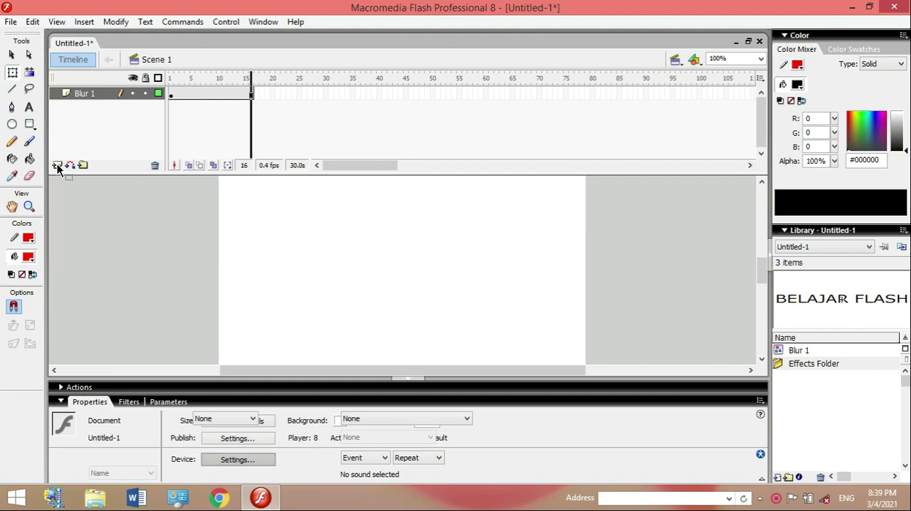
pyautogui.click(58, 166)
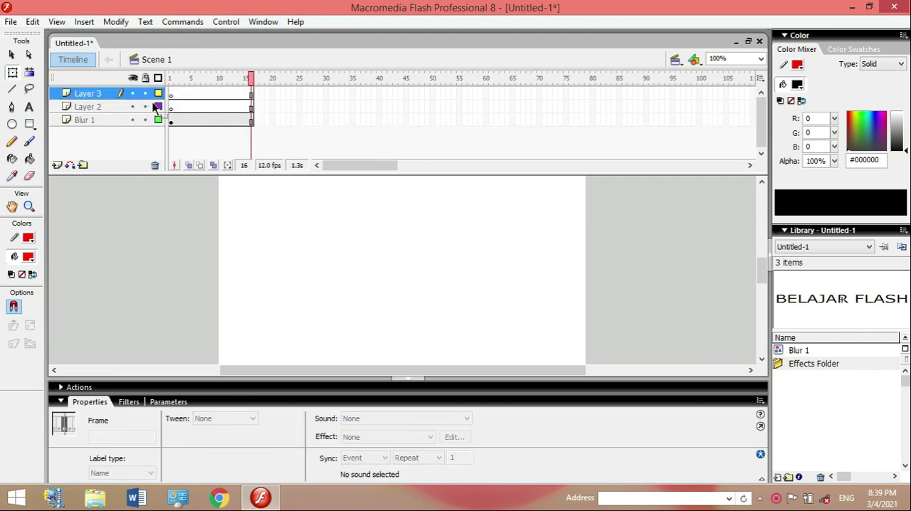
# Rename Layer 2 as EXPAND.
pyautogui.click(109, 109)
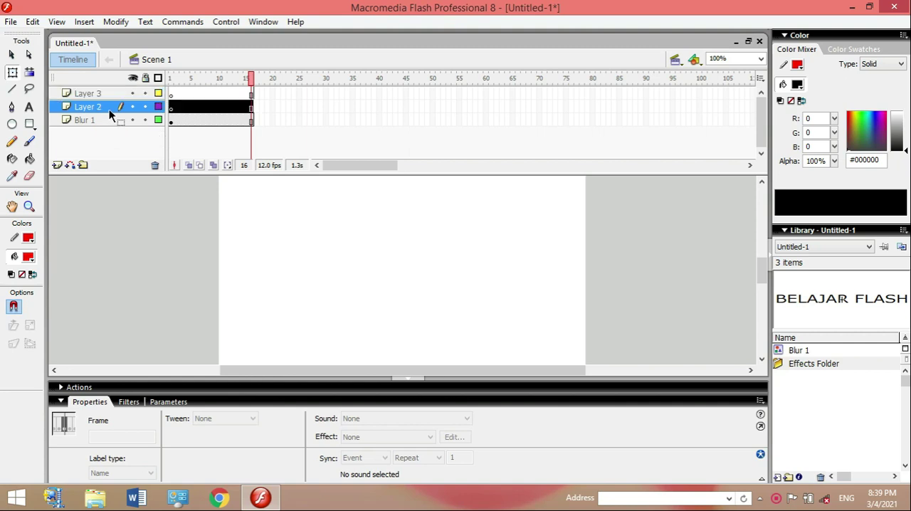
pyautogui.doubleClick(108, 109)
pyautogui.write('EXPAND')
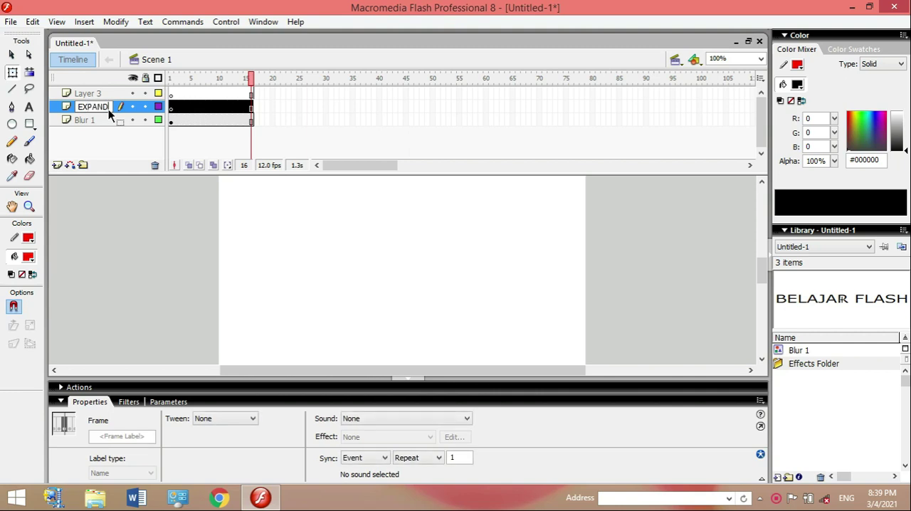
# Add the static text "AKU PASTI BISA" below the BELAJAR FLASH heading in frame 1 of the EXPAND layer.
pyautogui.click(172, 110)
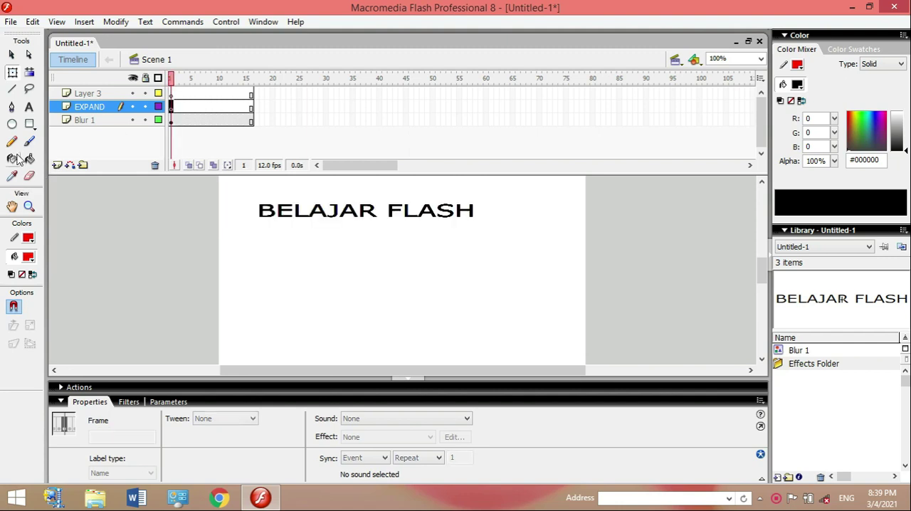
pyautogui.click(29, 108)
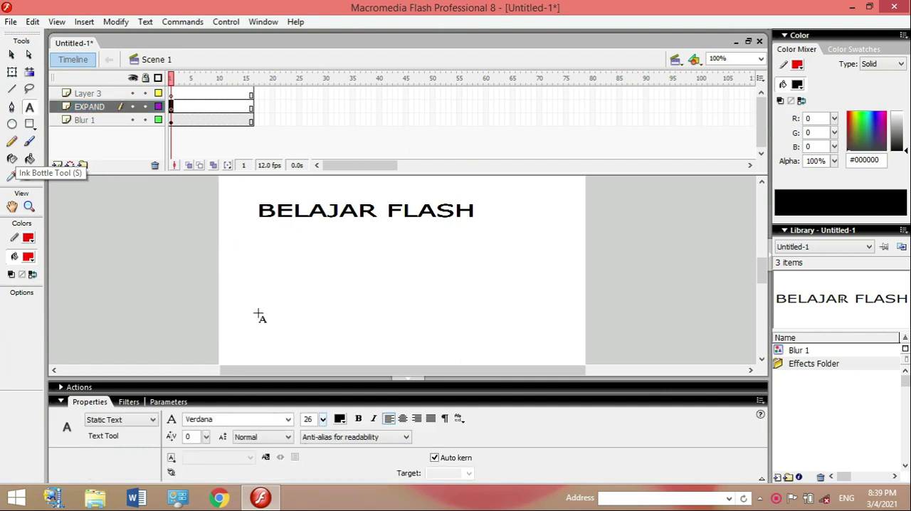
pyautogui.click(242, 249)
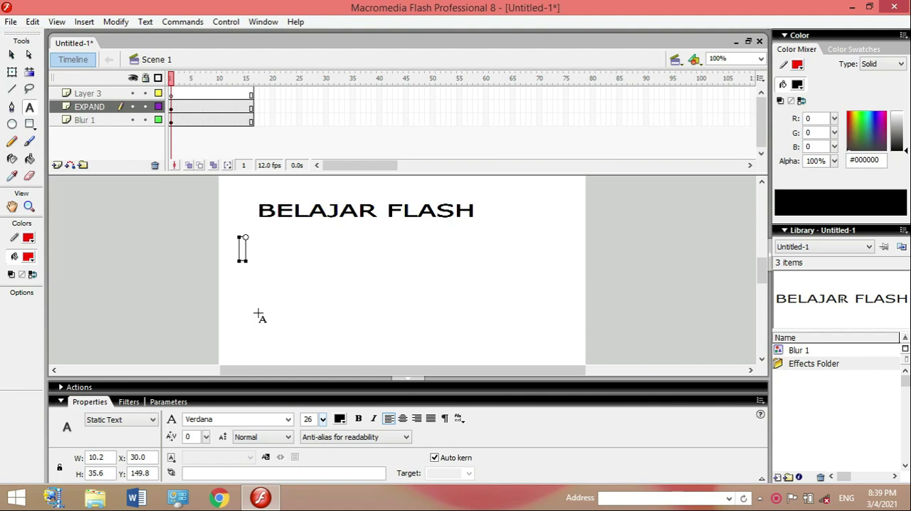
pyautogui.write('AKU PAST')
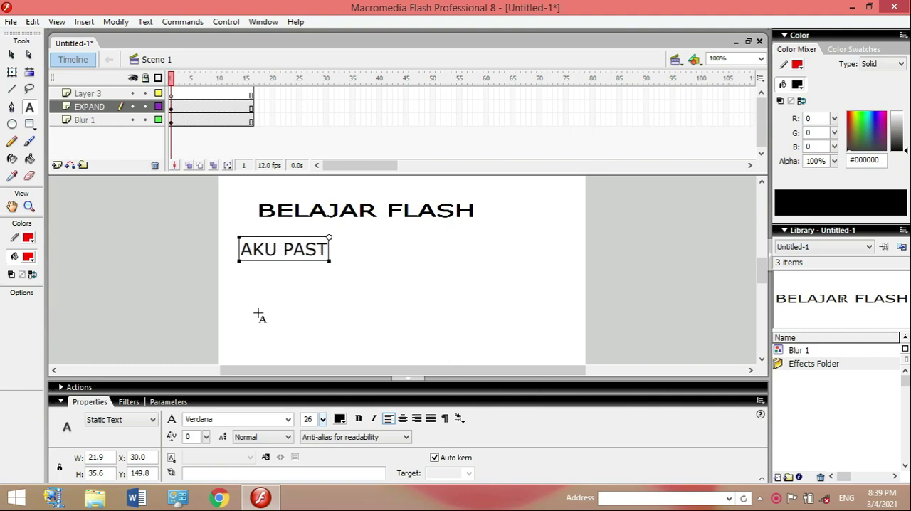
pyautogui.write('I BISA')
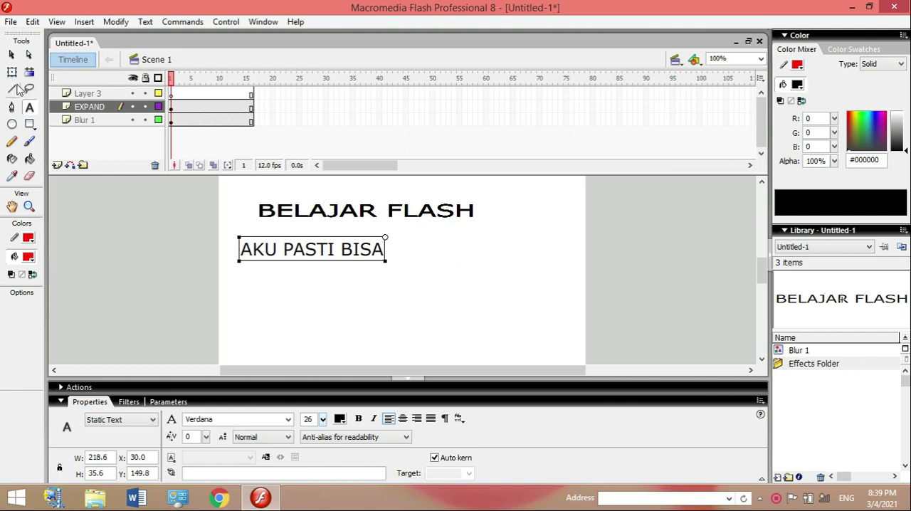
# Move the AKU PASTI BISA text to about X 134.9, Y 156.8, beneath the BELAJAR FLASH heading.
pyautogui.click(11, 54)
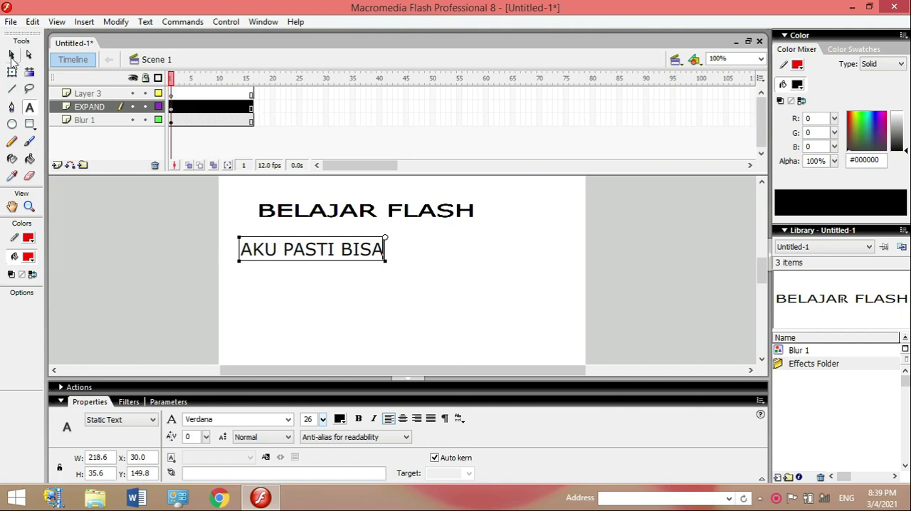
pyautogui.click(324, 245)
pyautogui.moveTo(324, 245); pyautogui.dragTo(391, 253)
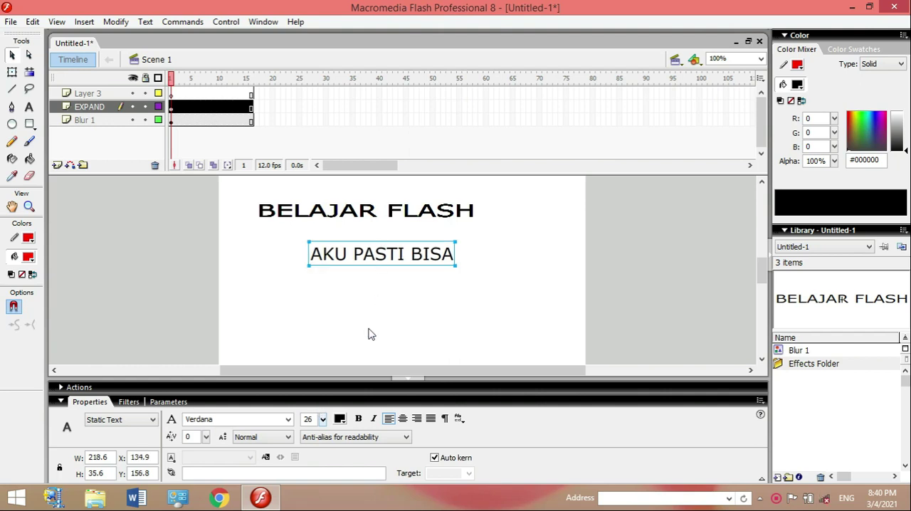
# Colour the AKU PASTI BISA text red (#FF0000) and set its font size to 36.
pyautogui.click(342, 420)
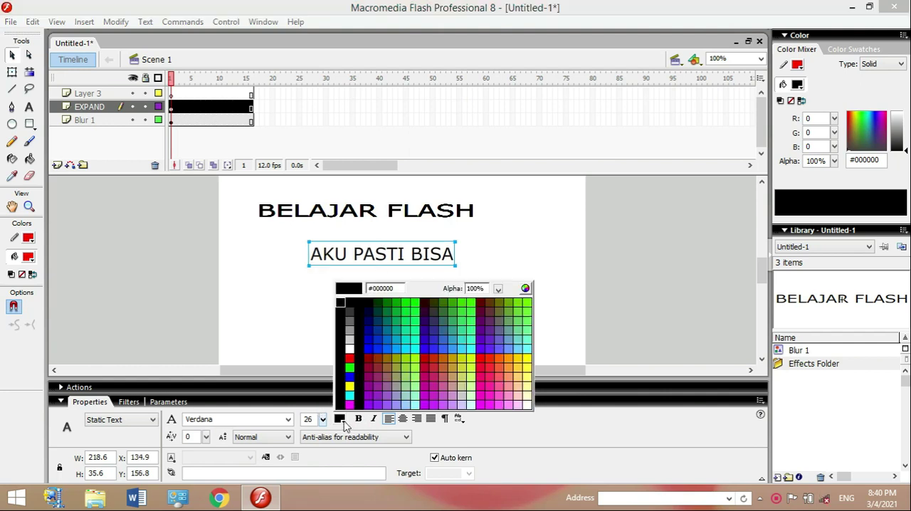
pyautogui.click(353, 355)
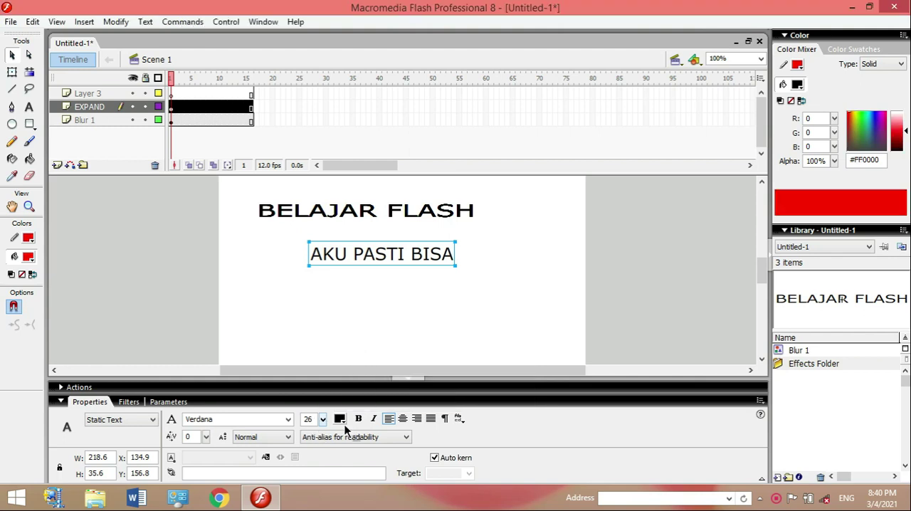
pyautogui.click(34, 253)
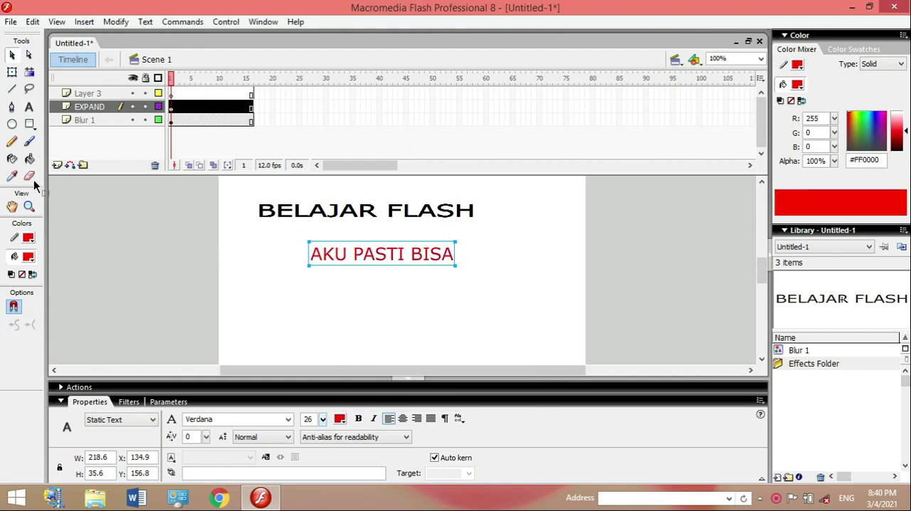
pyautogui.click(30, 159)
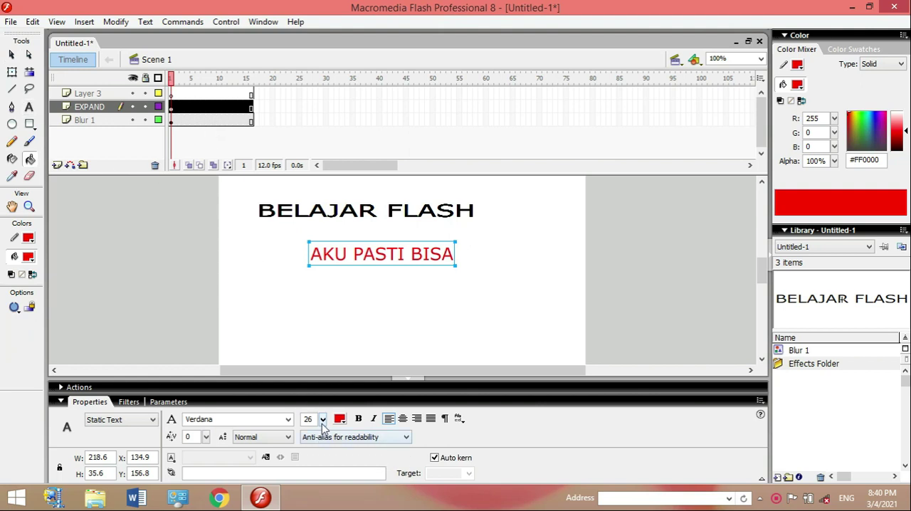
pyautogui.click(323, 421)
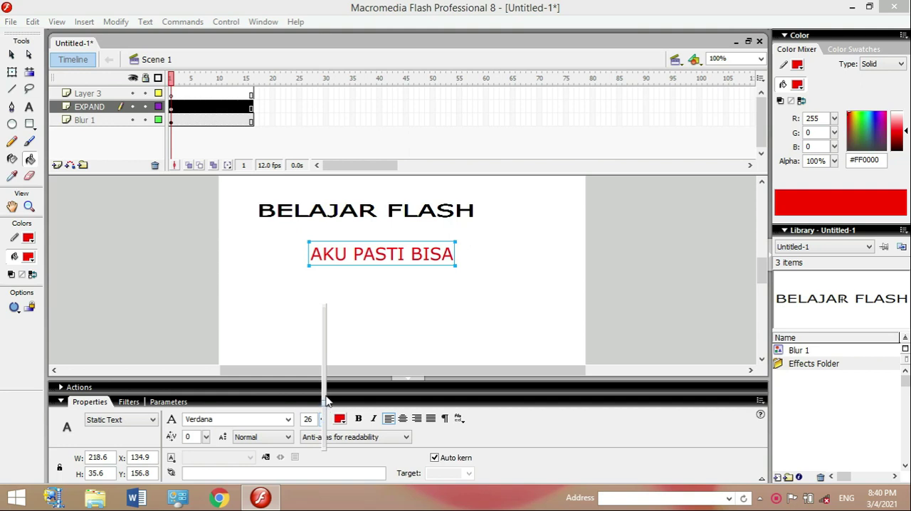
pyautogui.click(12, 57)
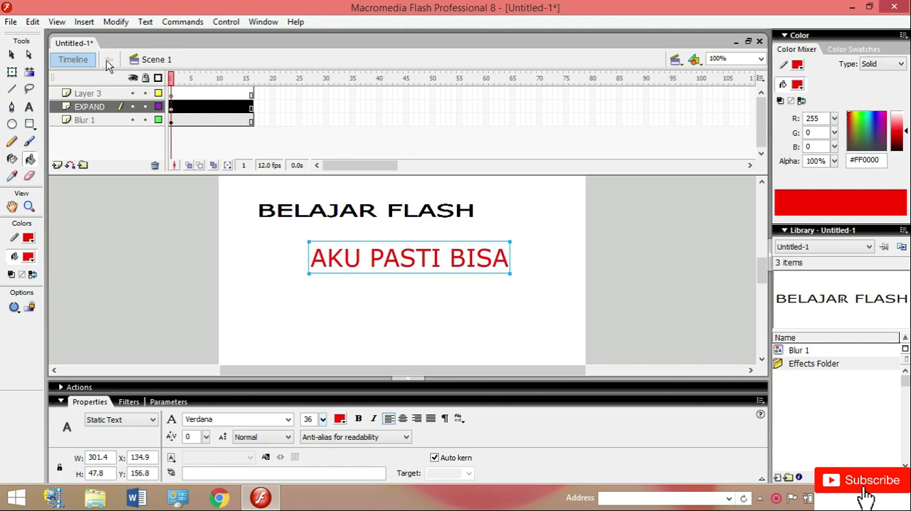
# Apply the Expand timeline effect to the AKU PASTI BISA text with a 20-frame duration, Expand mode and a 20-pixel fragment offset.
pyautogui.click(84, 24)
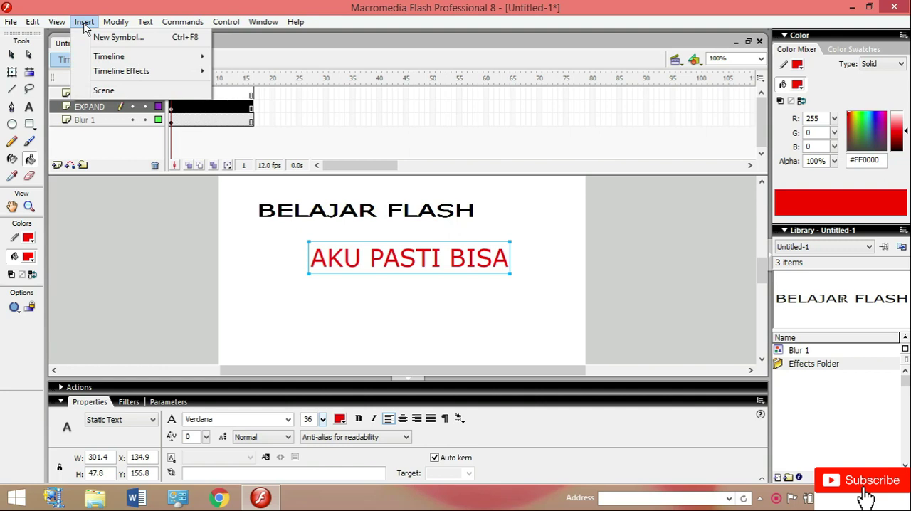
pyautogui.moveTo(112, 74)
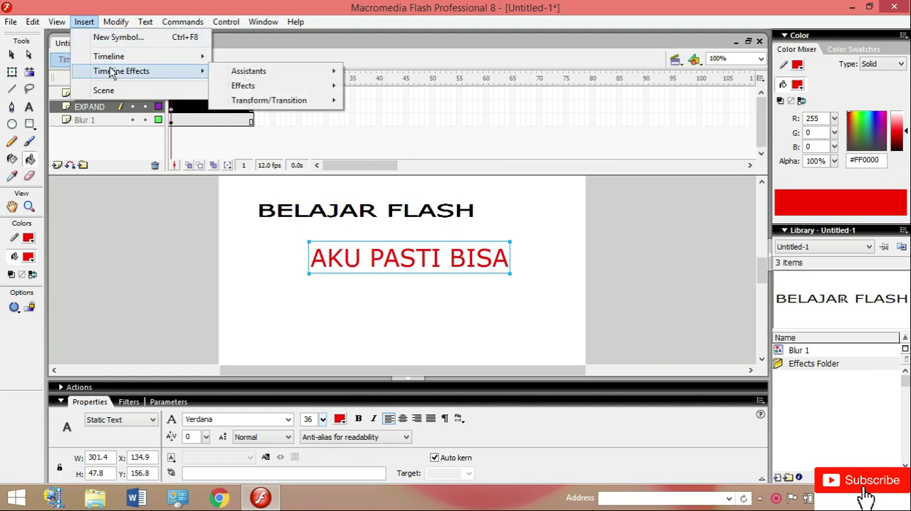
pyautogui.moveTo(279, 90)
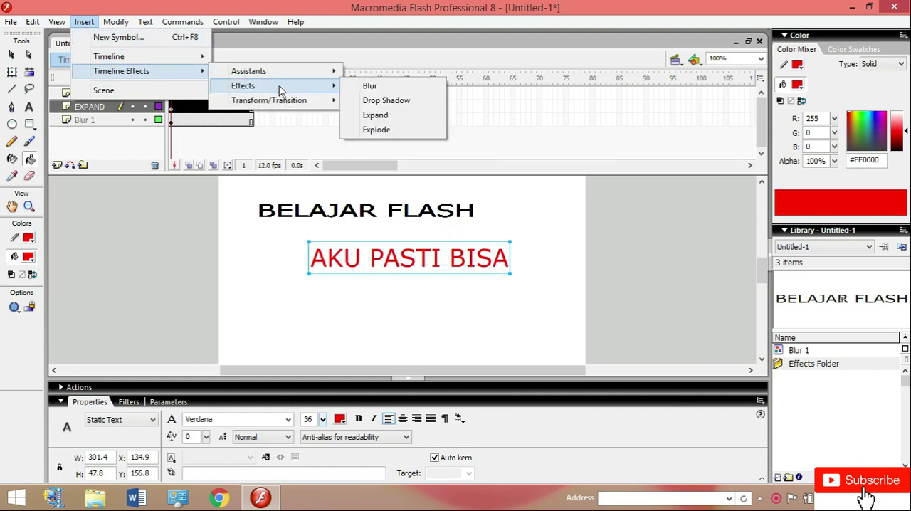
pyautogui.click(393, 116)
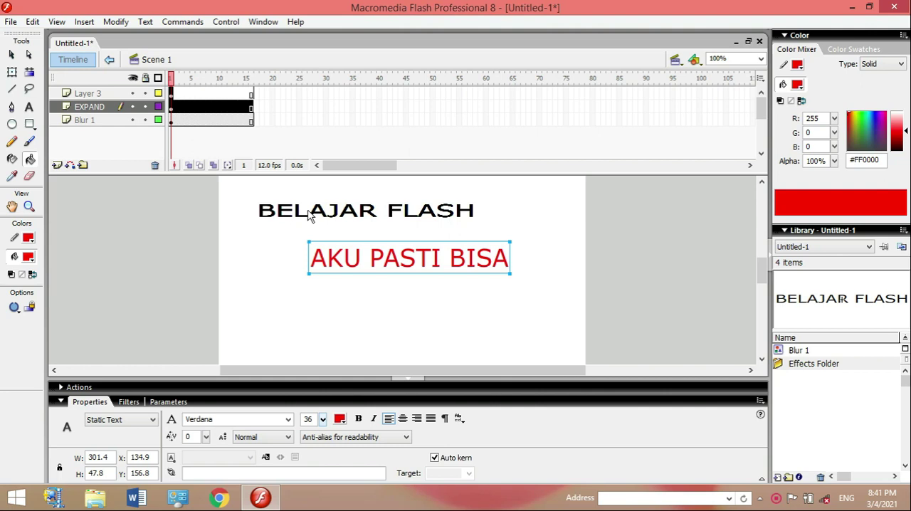
pyautogui.click(403, 243)
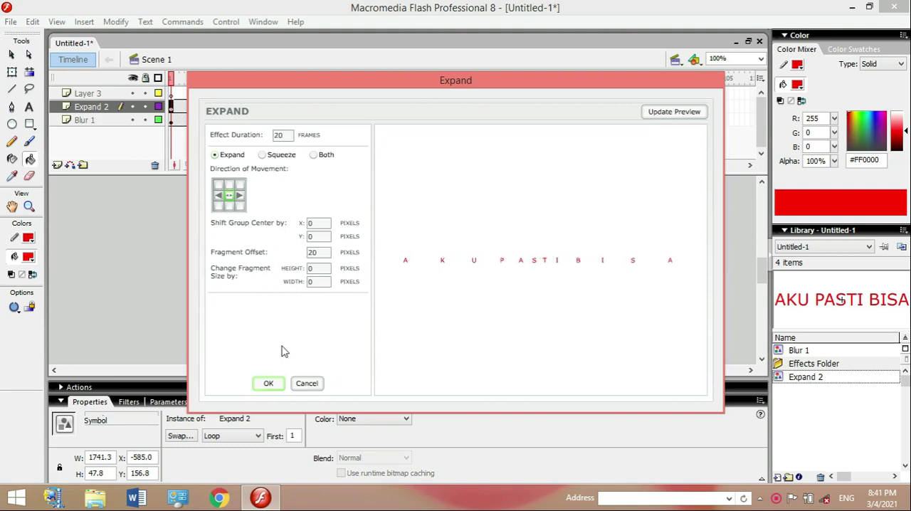
pyautogui.click(278, 381)
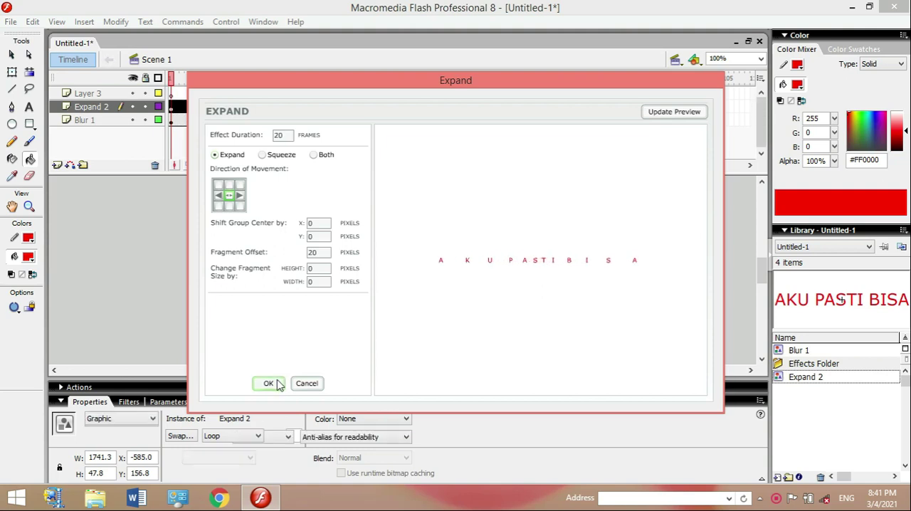
pyautogui.click(268, 383)
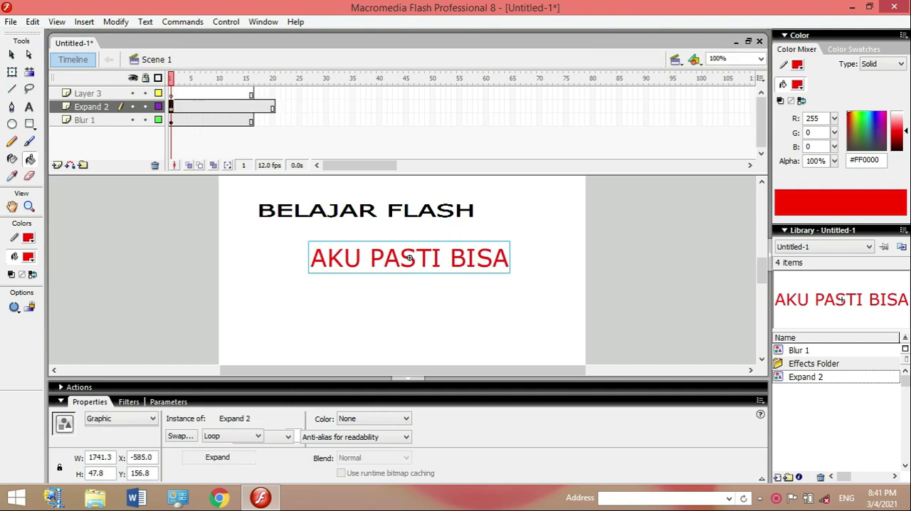
pyautogui.click(16, 57)
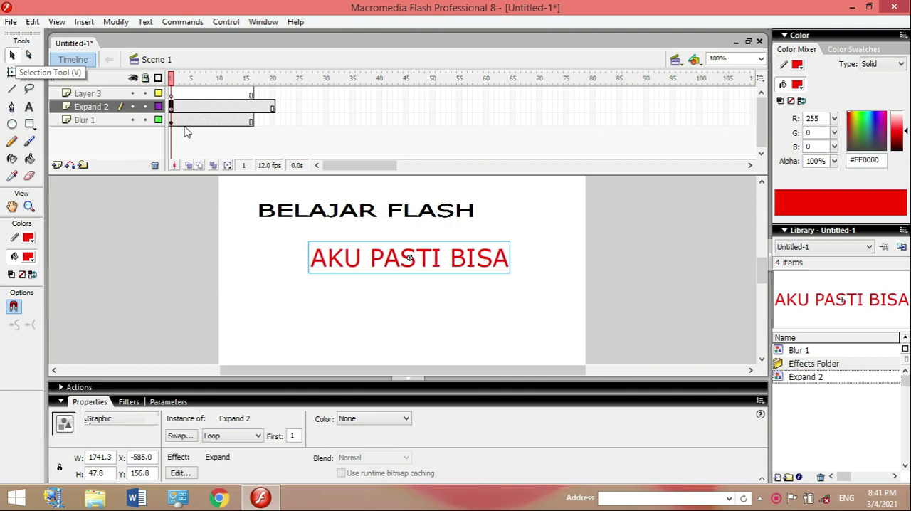
pyautogui.click(86, 22)
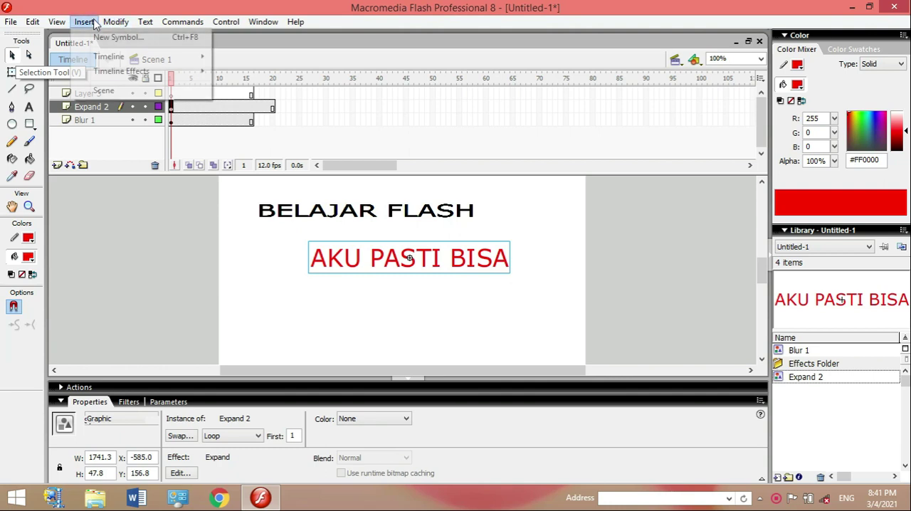
pyautogui.moveTo(112, 78)
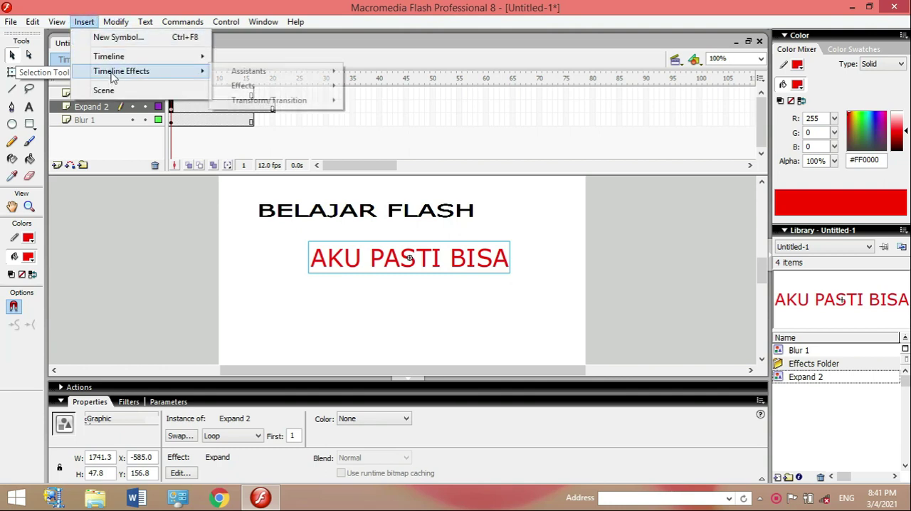
pyautogui.moveTo(255, 92)
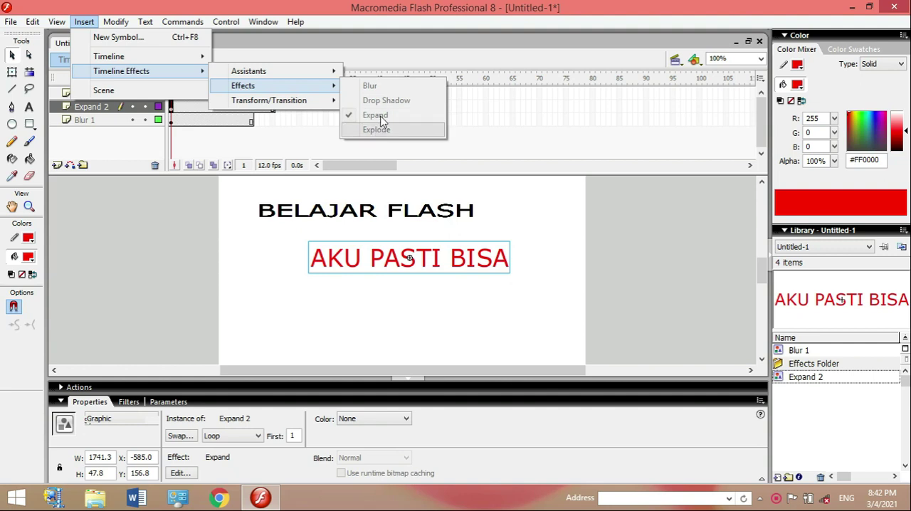
# Deselect the texts on the stage and play the timeline to preview the blur and expand animations together.
pyautogui.click(479, 202)
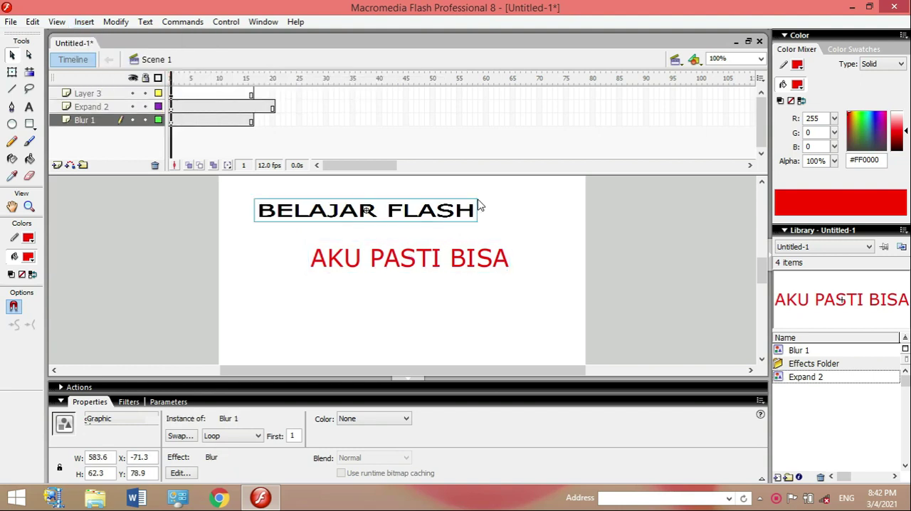
pyautogui.click(479, 205)
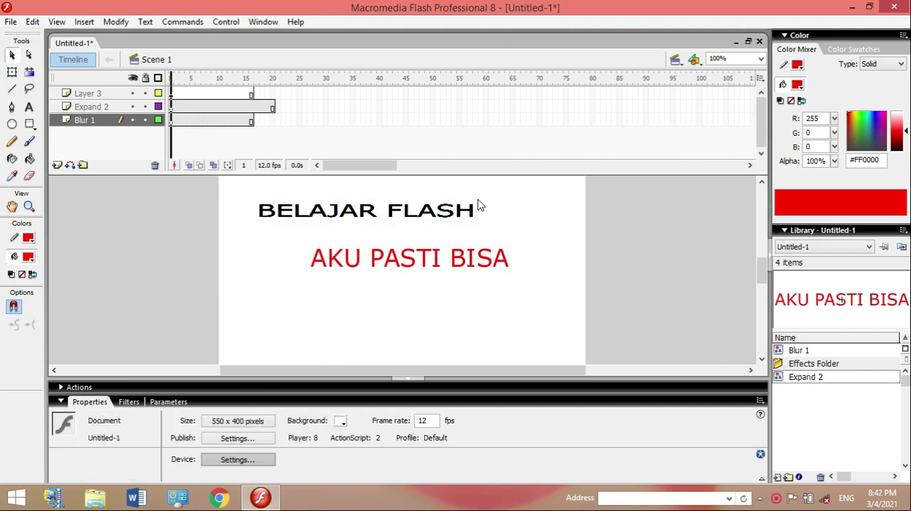
pyautogui.press('Return')
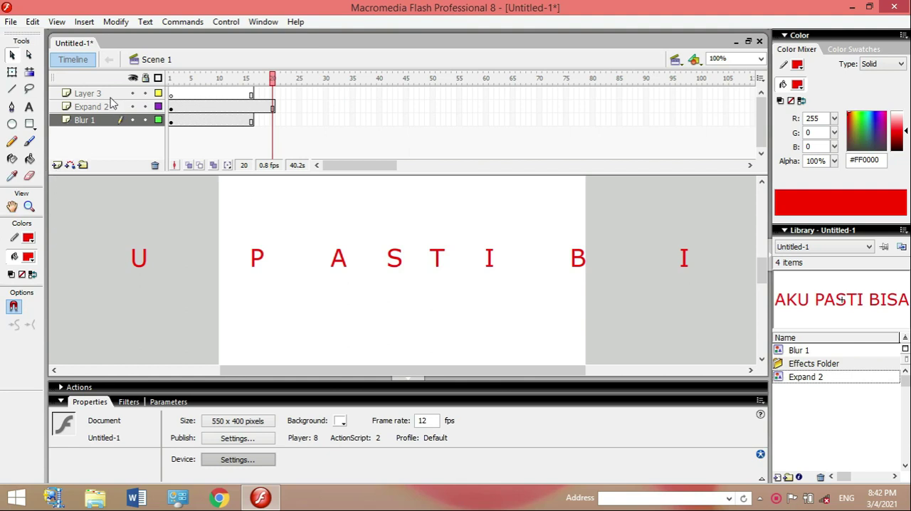
# Delete Layer 3 and insert a new layer above the Expand 2 layer.
pyautogui.click(173, 102)
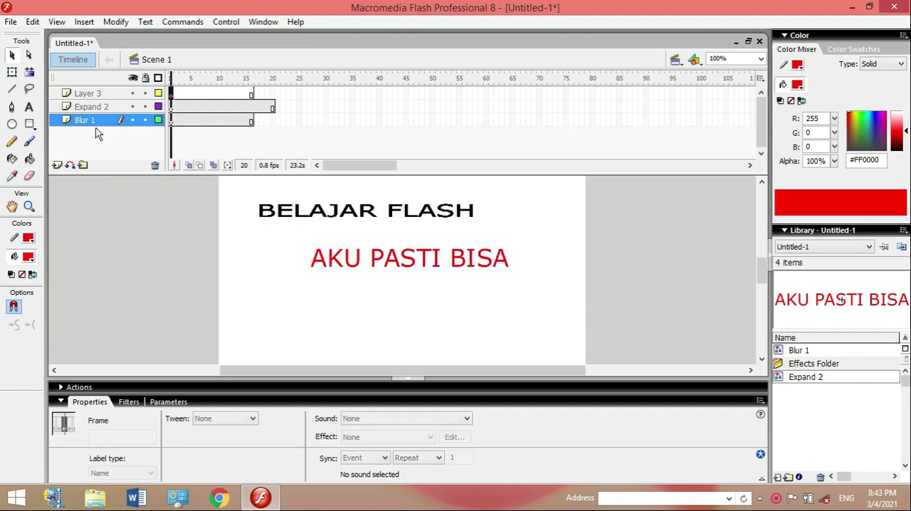
pyautogui.click(93, 94)
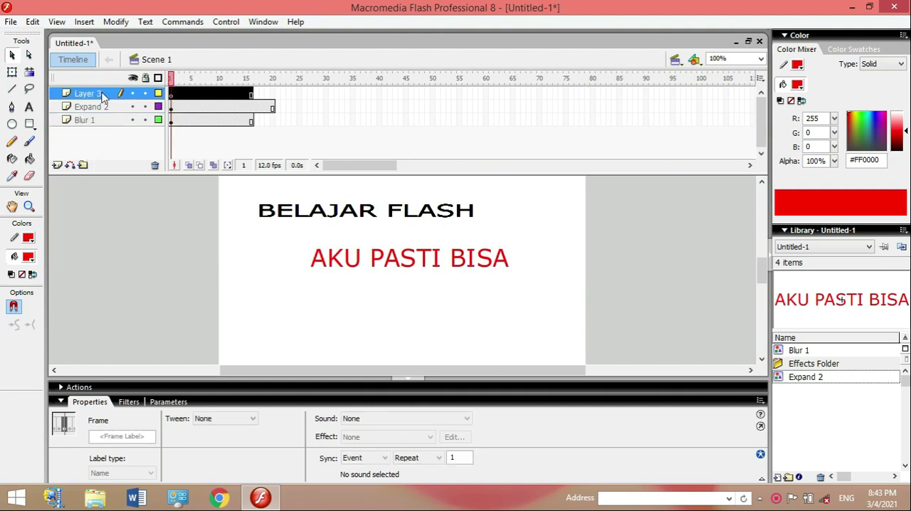
pyautogui.rightClick(104, 94)
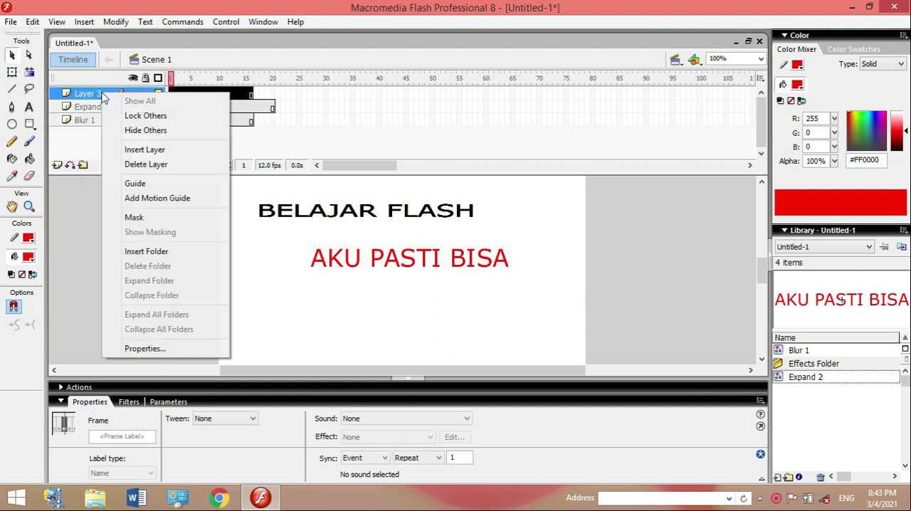
pyautogui.click(159, 166)
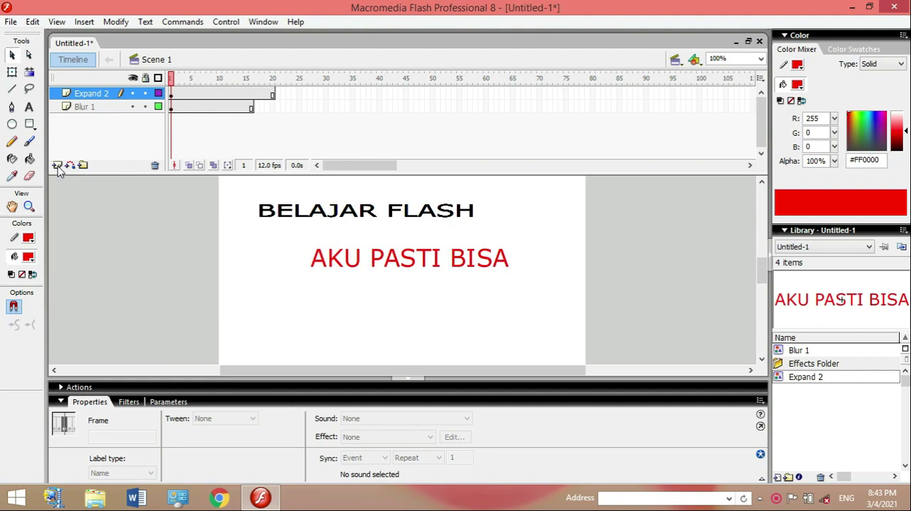
pyautogui.click(57, 166)
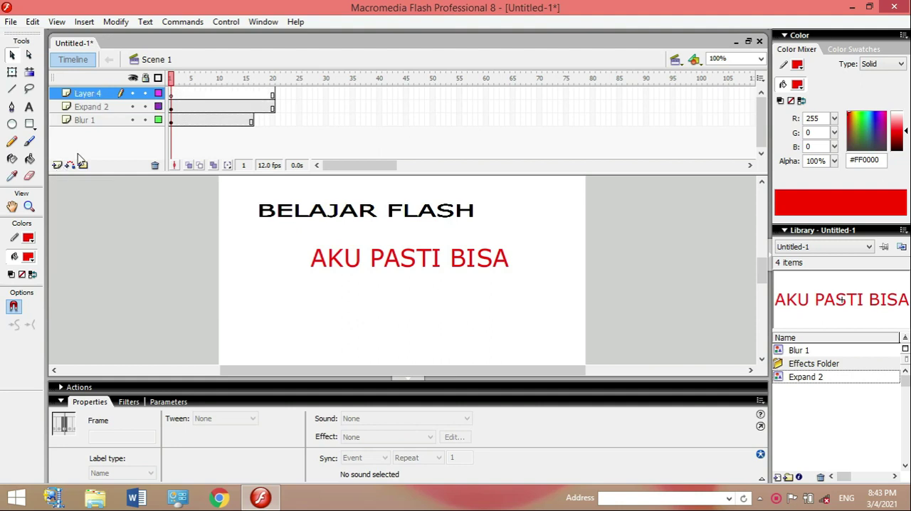
# Start a static text block at frame 1 of Layer 4, below the AKU PASTI BISA text.
pyautogui.click(170, 95)
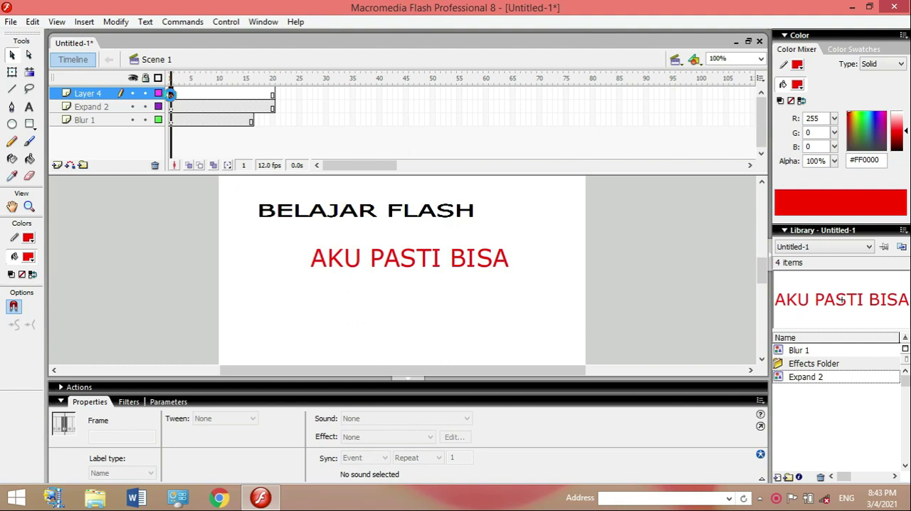
pyautogui.click(30, 108)
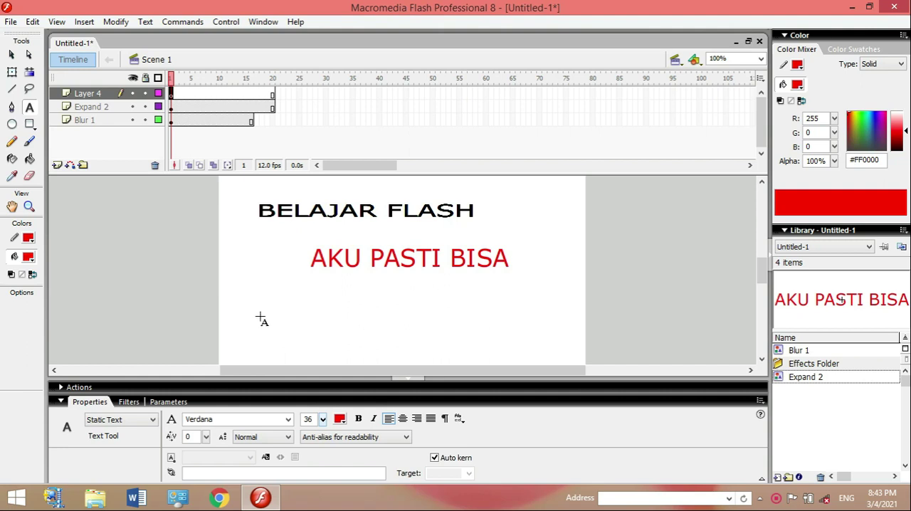
pyautogui.click(261, 316)
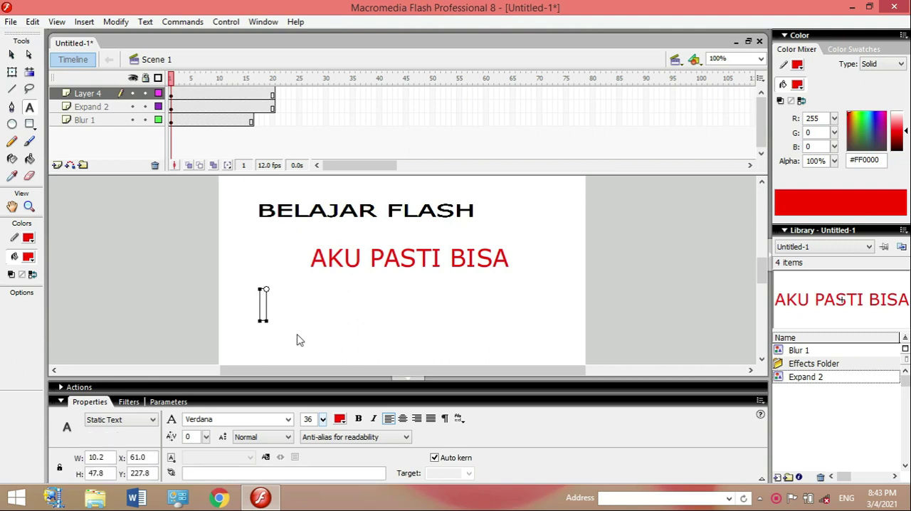
pyautogui.write('YAKI')
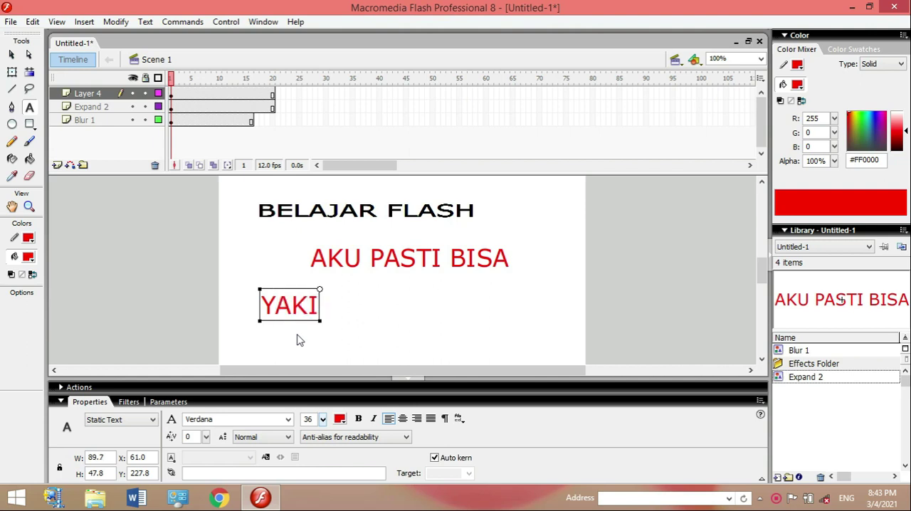
pyautogui.write('N')
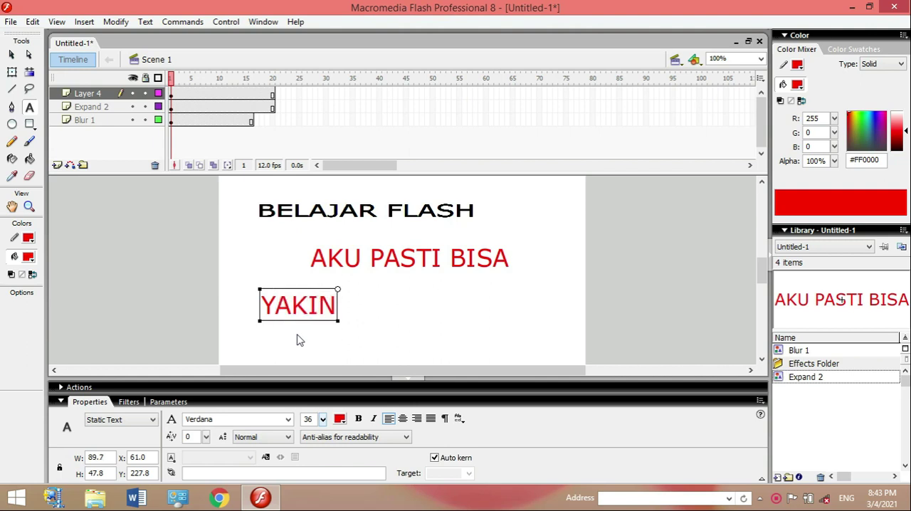
pyautogui.write(' PAS')
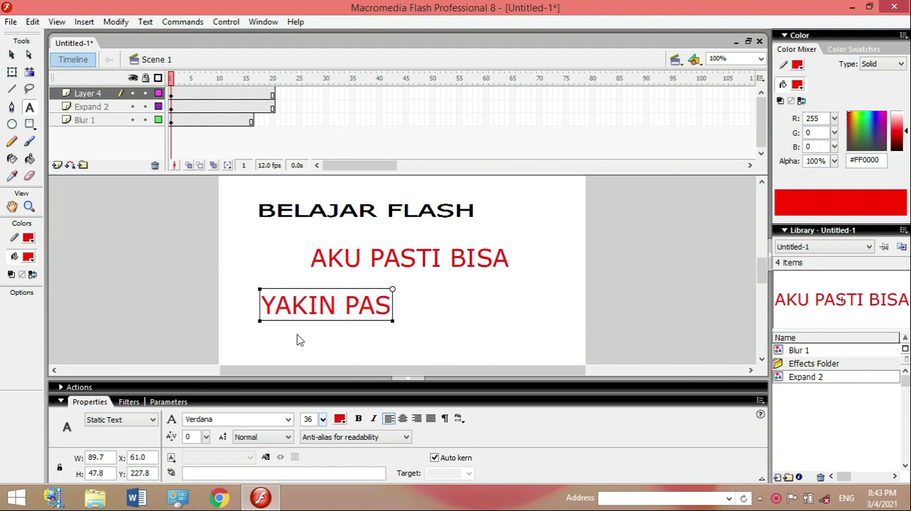
pyautogui.write('TI')
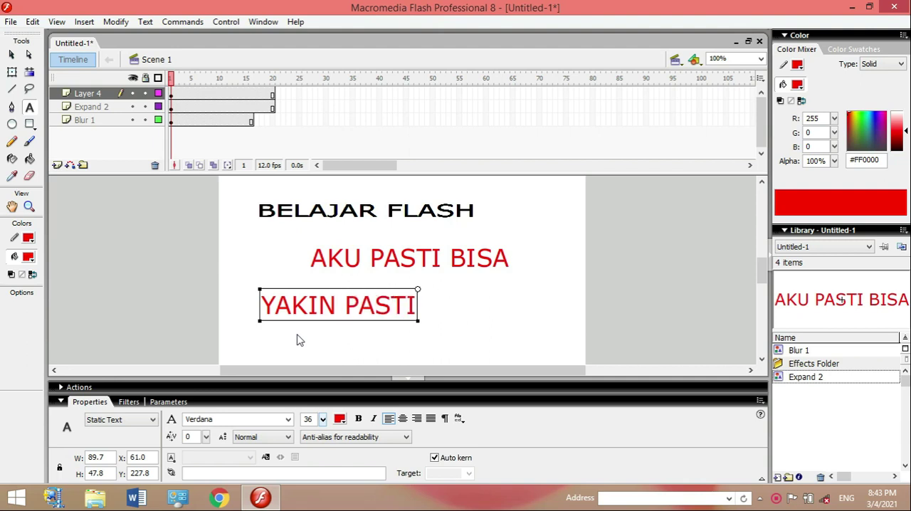
pyautogui.press('BackSpace')
pyautogui.press('BackSpace')
pyautogui.press('BackSpace')
pyautogui.press('BackSpace')
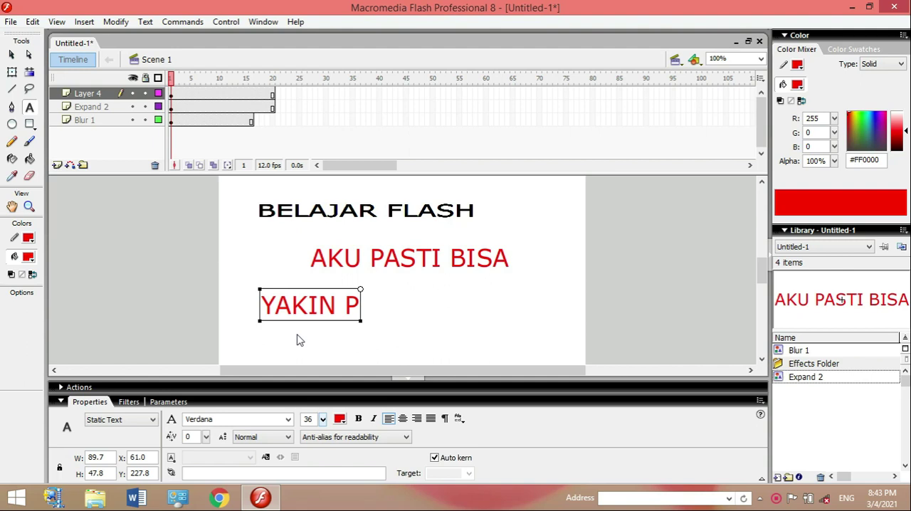
pyautogui.press('BackSpace')
pyautogui.press('BackSpace')
pyautogui.press('BackSpace')
pyautogui.press('BackSpace')
pyautogui.press('BackSpace')
pyautogui.press('BackSpace')
pyautogui.press('BackSpace')
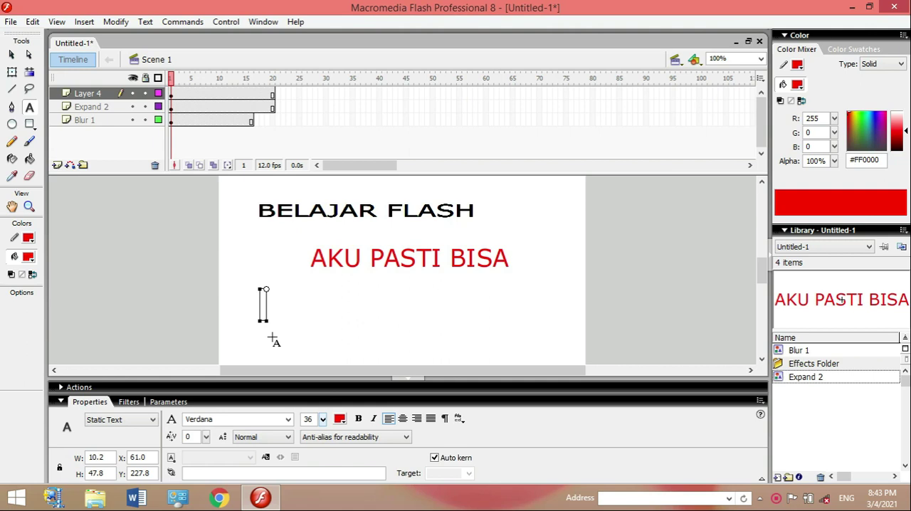
# Enter the text NEDUSI in the empty text block and move it beneath the middle of the AKU PASTI BISA text.
pyautogui.write('NEDUS')
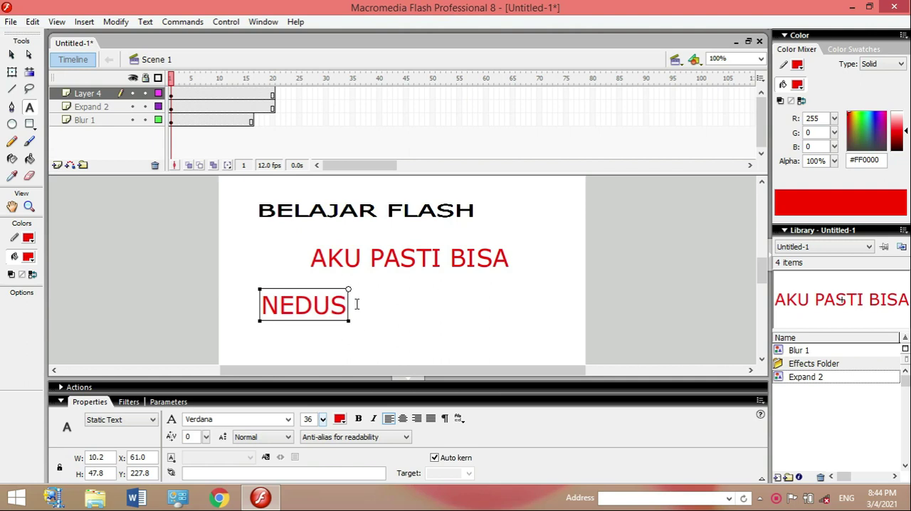
pyautogui.write('I')
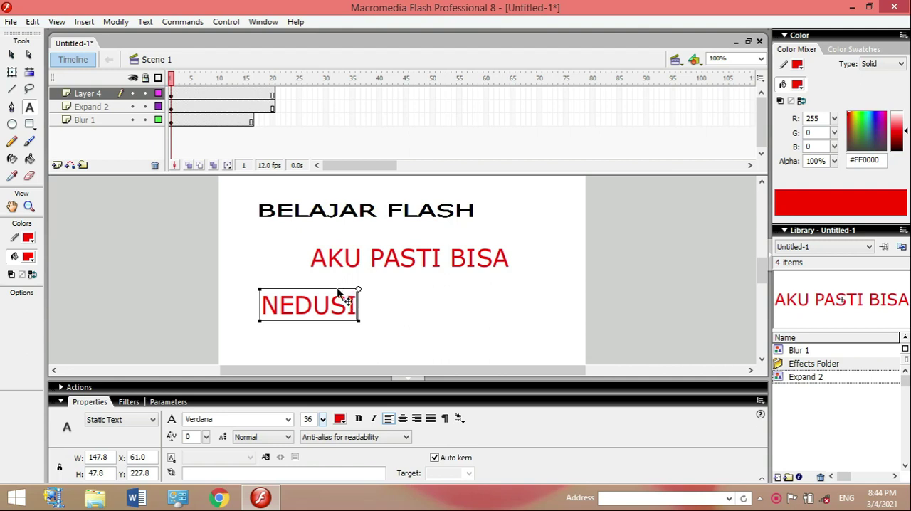
pyautogui.click(11, 55)
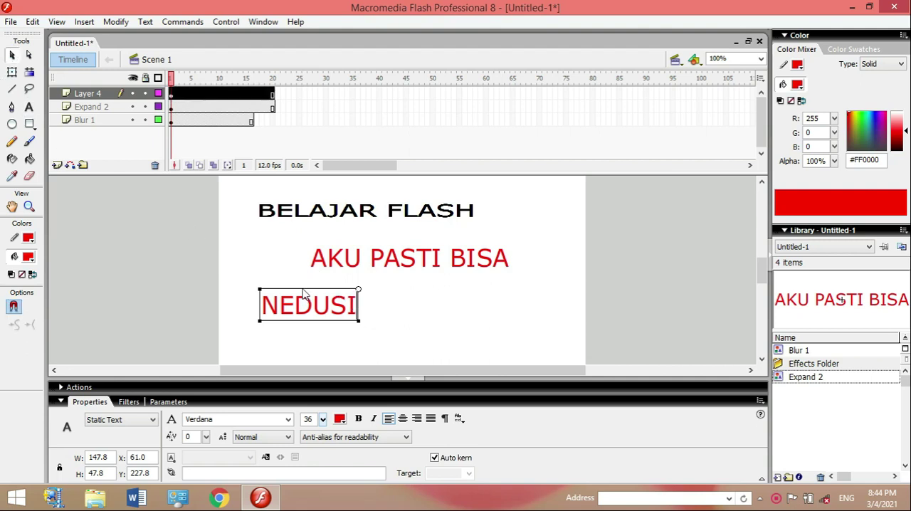
pyautogui.moveTo(311, 296); pyautogui.dragTo(376, 293)
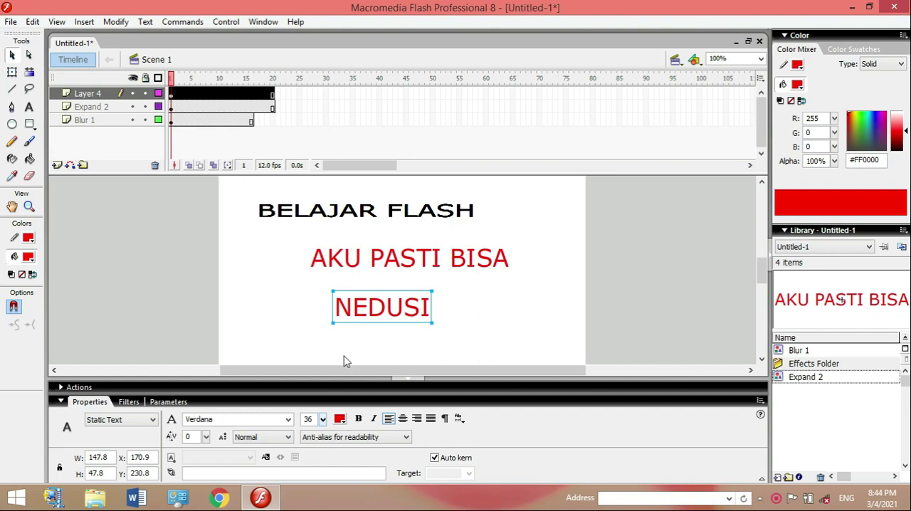
# Break the NEDUSI text apart into separate letters.
pyautogui.click(111, 23)
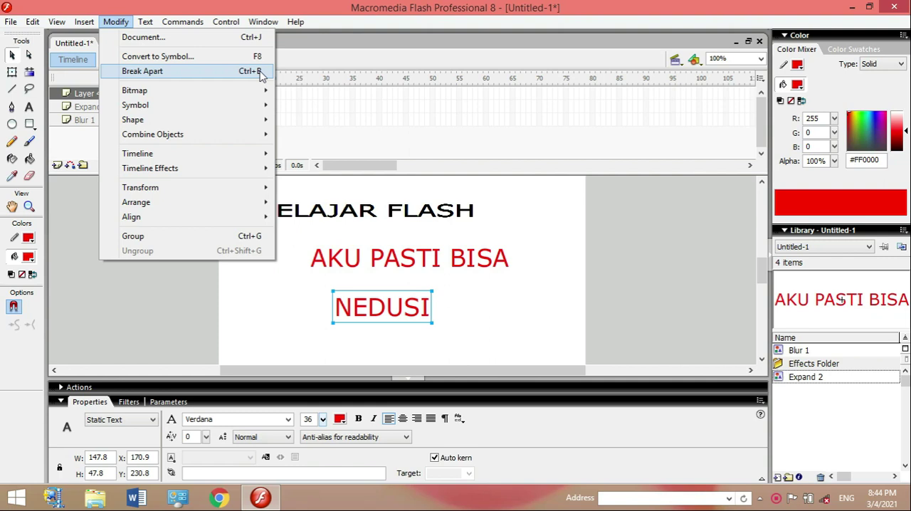
pyautogui.click(141, 71)
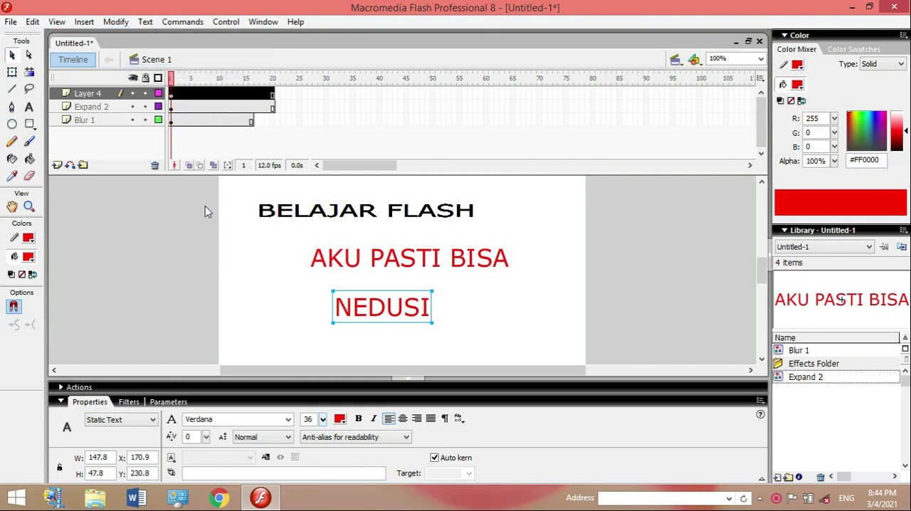
pyautogui.hotkey('ctrl', 'b')
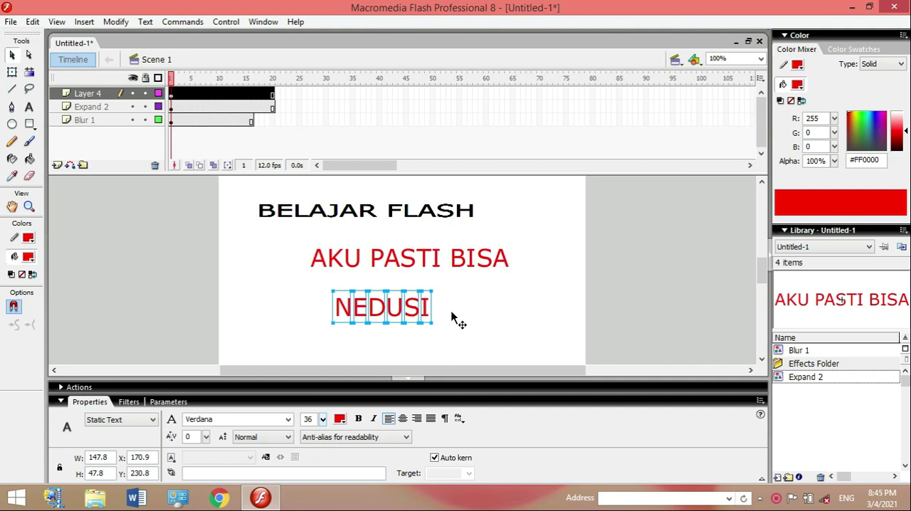
# Distribute the separated NEDUSI letters to individual layers.
pyautogui.click(120, 26)
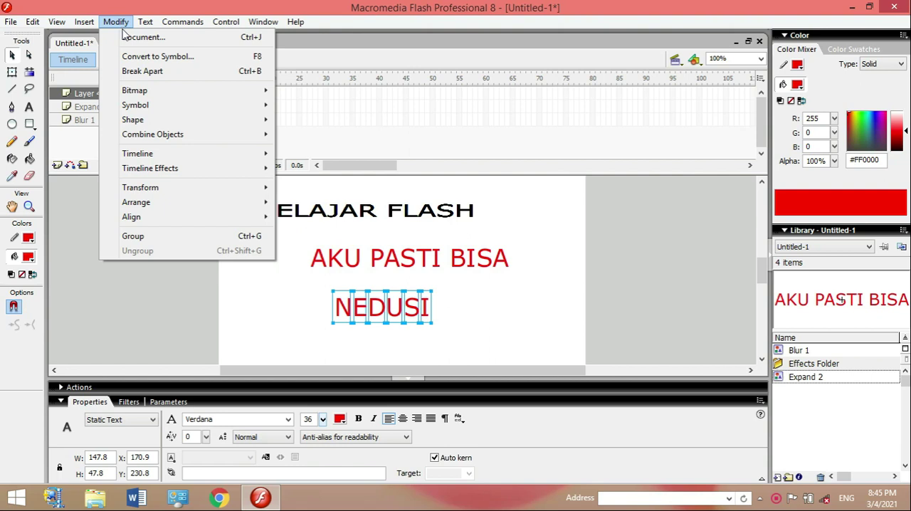
pyautogui.moveTo(153, 158)
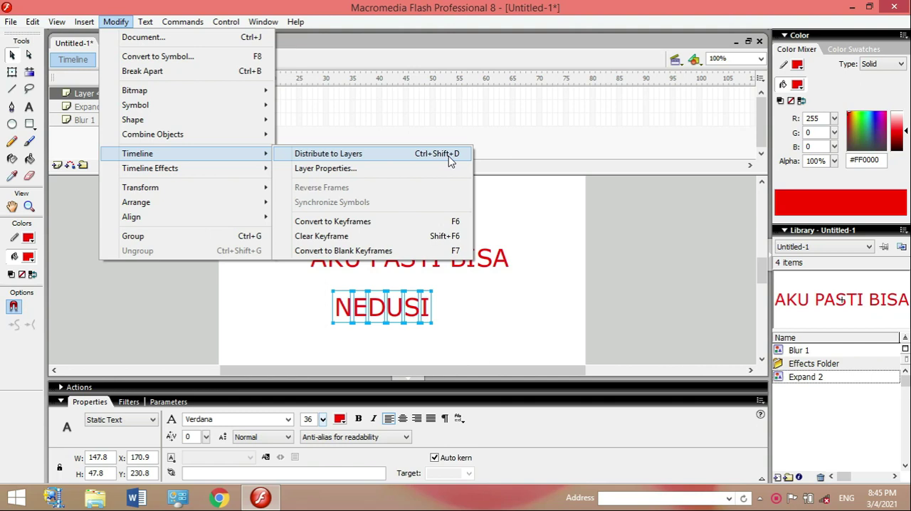
pyautogui.click(123, 22)
pyautogui.click(123, 22)
pyautogui.click(299, 154)
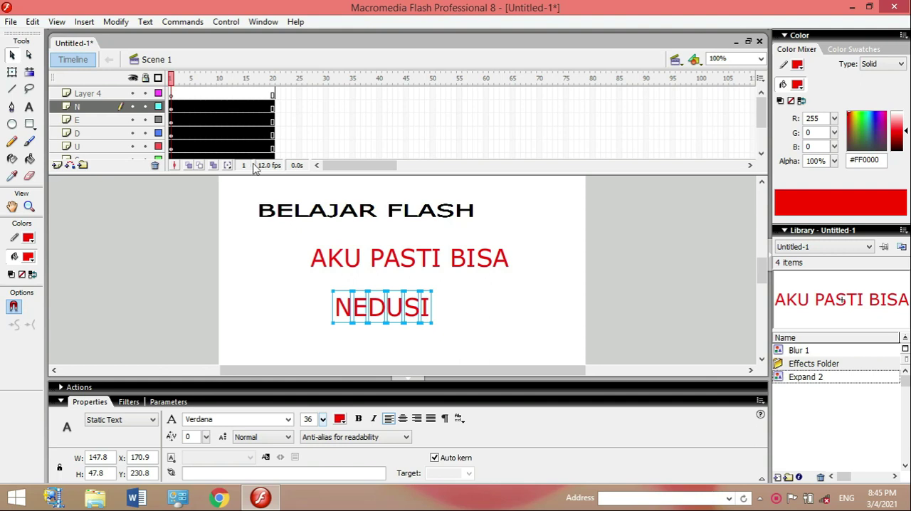
# Scatter the NEDUSI letters in a wide arc around the AKU PASTI BISA text, from N beside its start to I beyond its end.
pyautogui.click(173, 112)
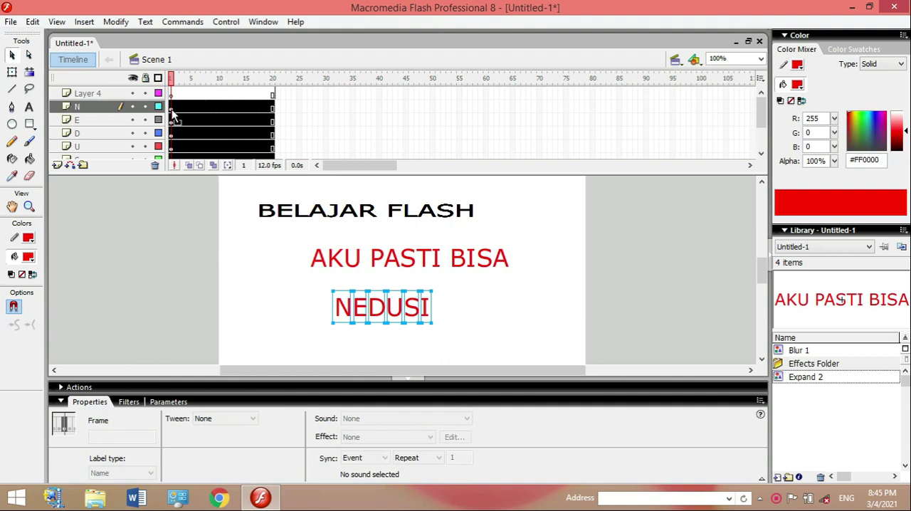
pyautogui.click(346, 305)
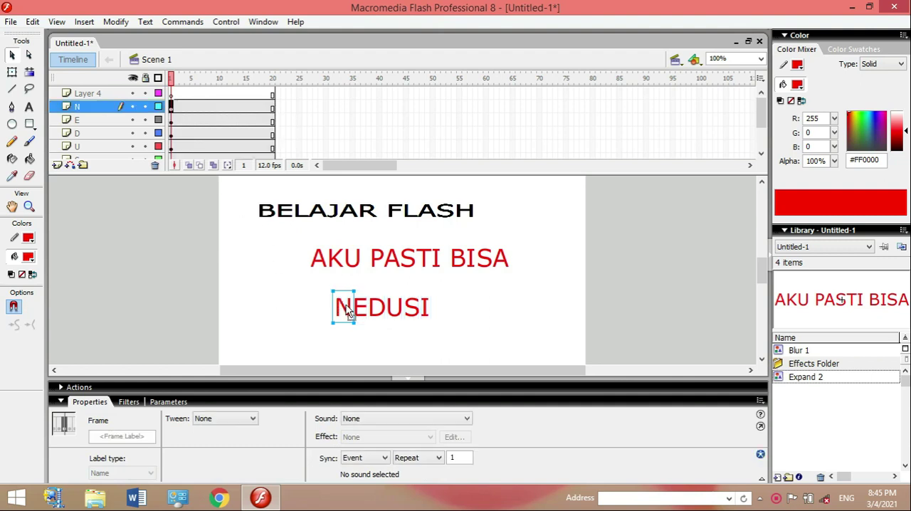
pyautogui.moveTo(348, 313); pyautogui.dragTo(254, 277)
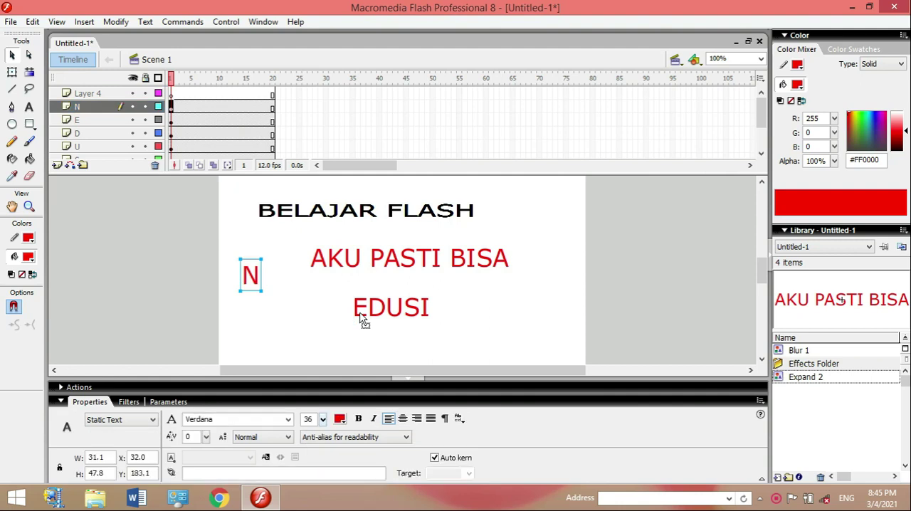
pyautogui.moveTo(360, 321); pyautogui.dragTo(317, 340)
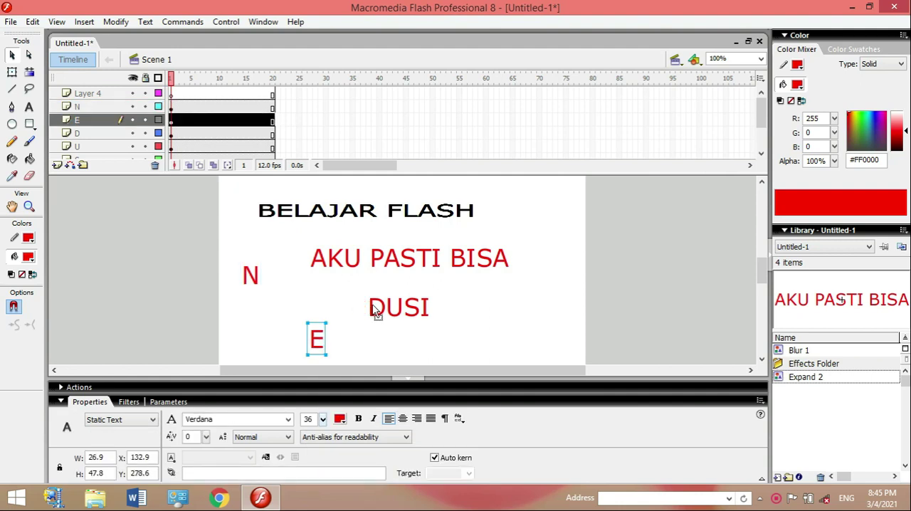
pyautogui.moveTo(378, 318); pyautogui.dragTo(400, 320)
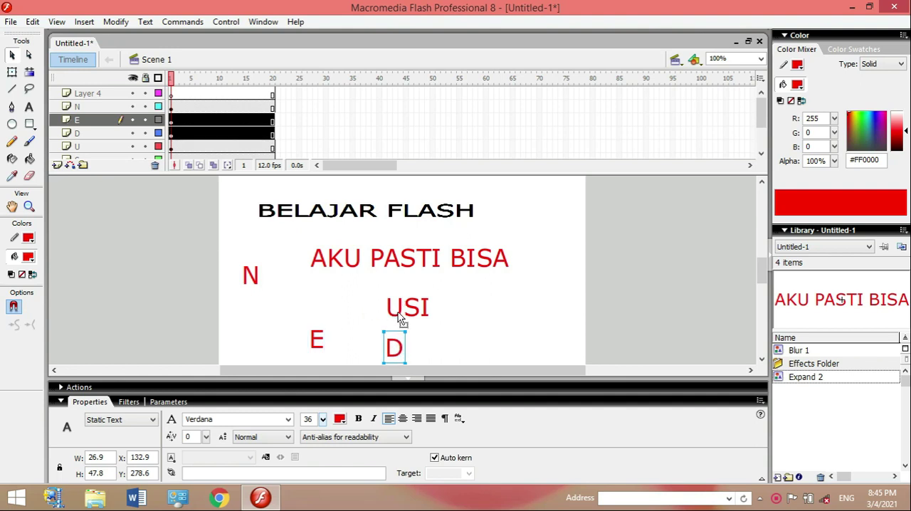
pyautogui.moveTo(443, 339); pyautogui.dragTo(456, 339)
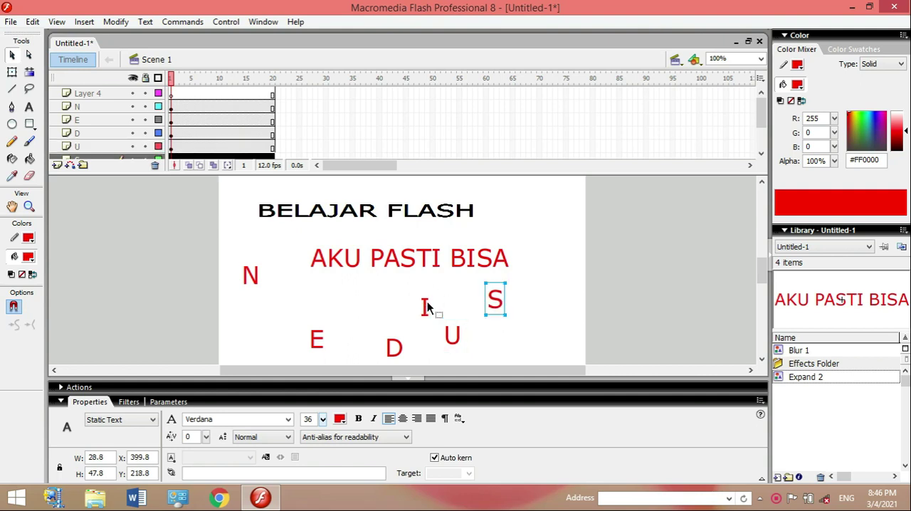
pyautogui.moveTo(428, 304); pyautogui.dragTo(549, 276)
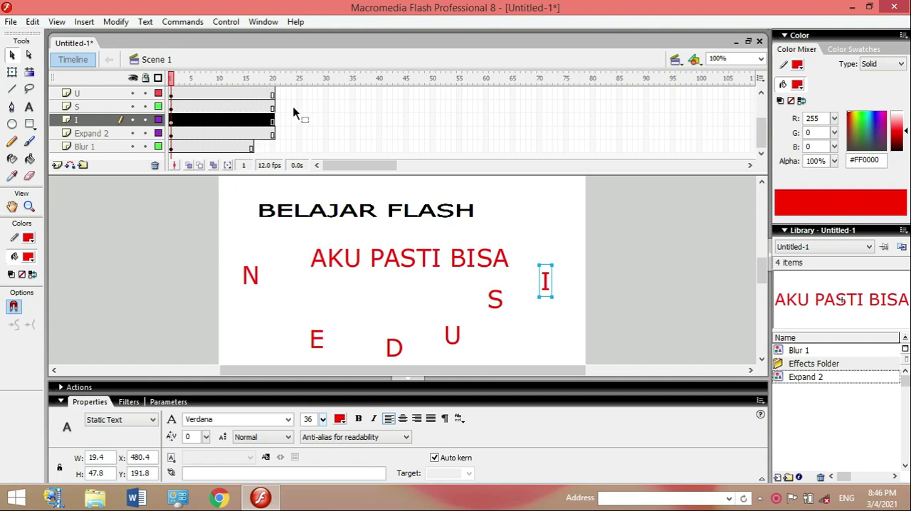
# Insert a keyframe at frame 20 of the N layer.
pyautogui.scroll(3, 294, 112)
pyautogui.scroll(3, 293, 112)
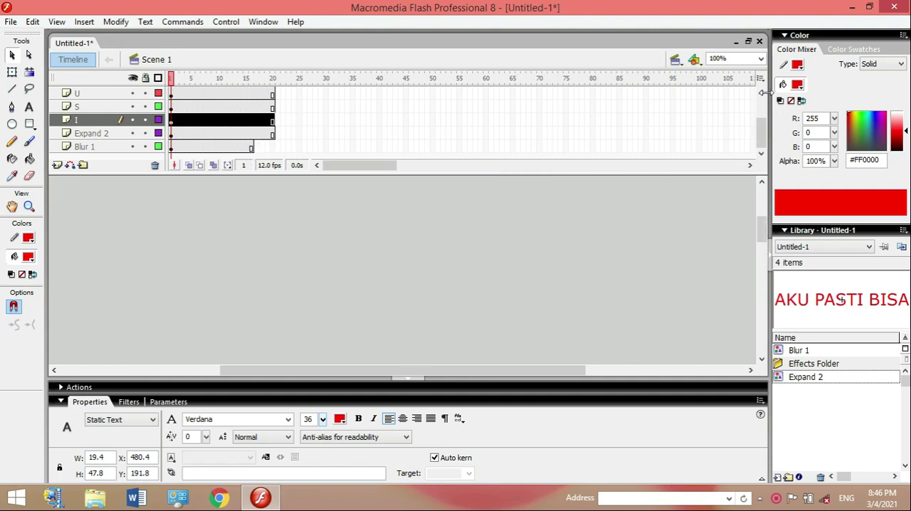
pyautogui.scroll(-3, 576, 301)
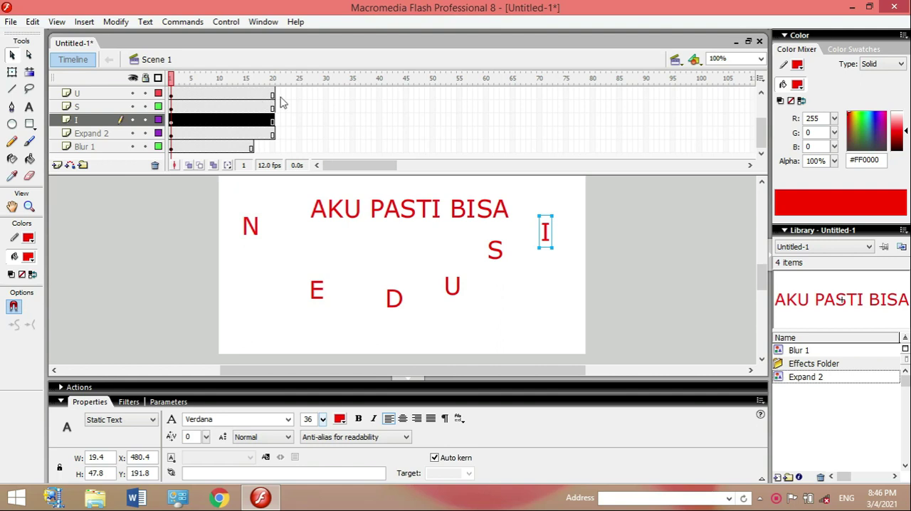
pyautogui.click(761, 93)
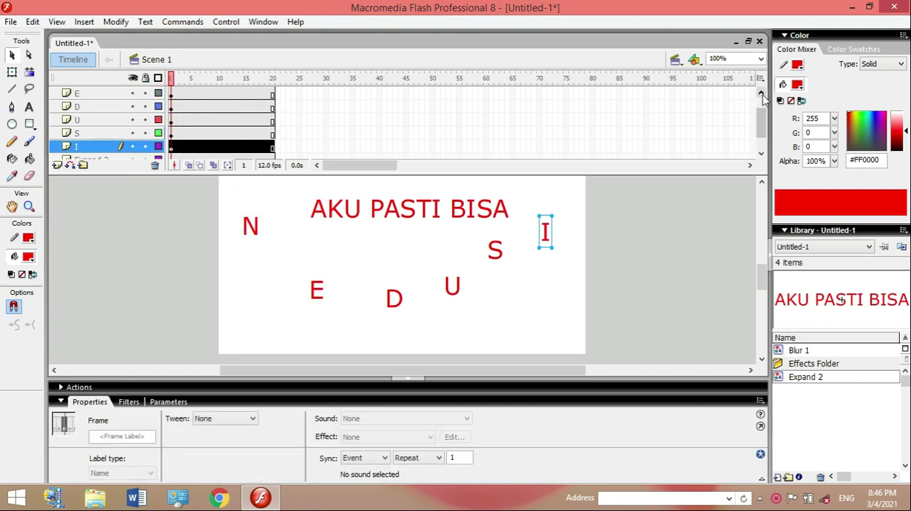
pyautogui.click(762, 97)
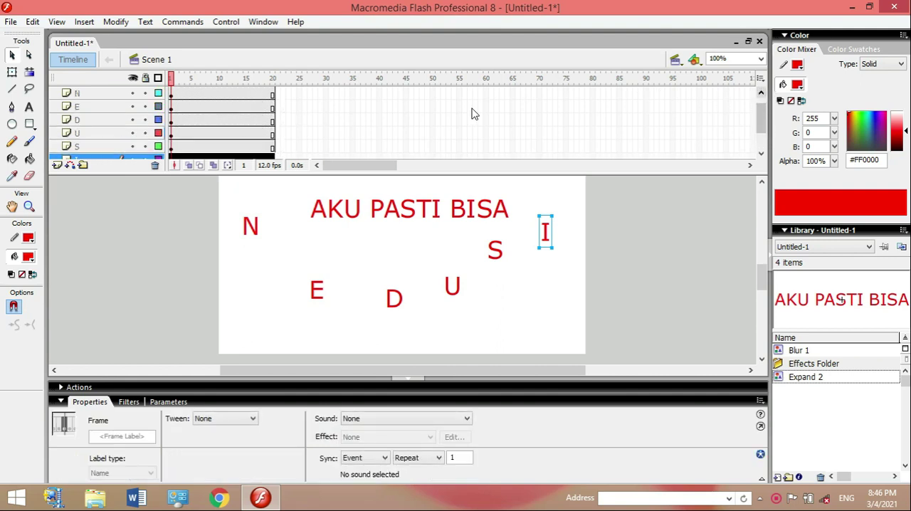
pyautogui.click(274, 95)
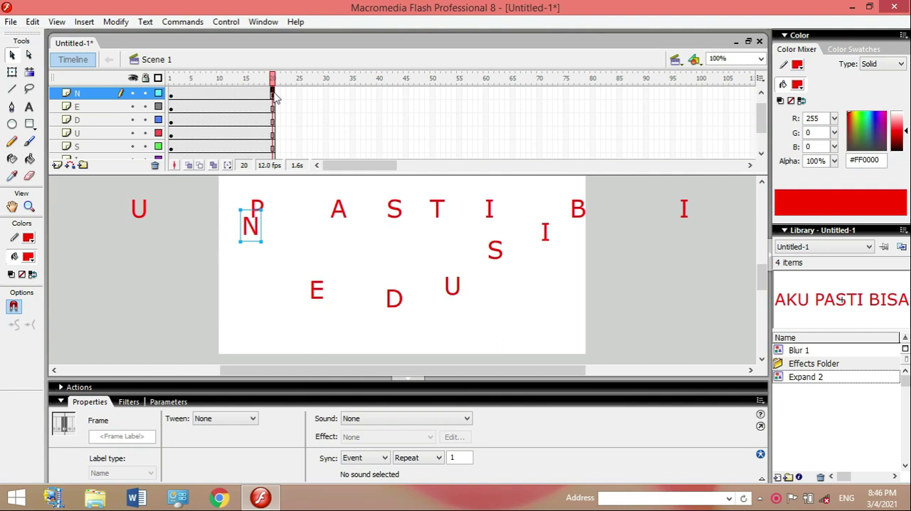
pyautogui.rightClick(275, 98)
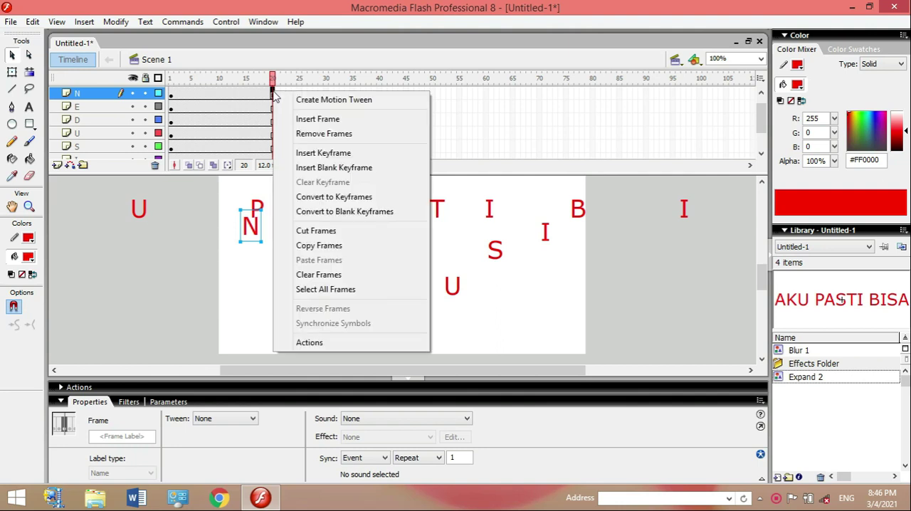
pyautogui.click(356, 153)
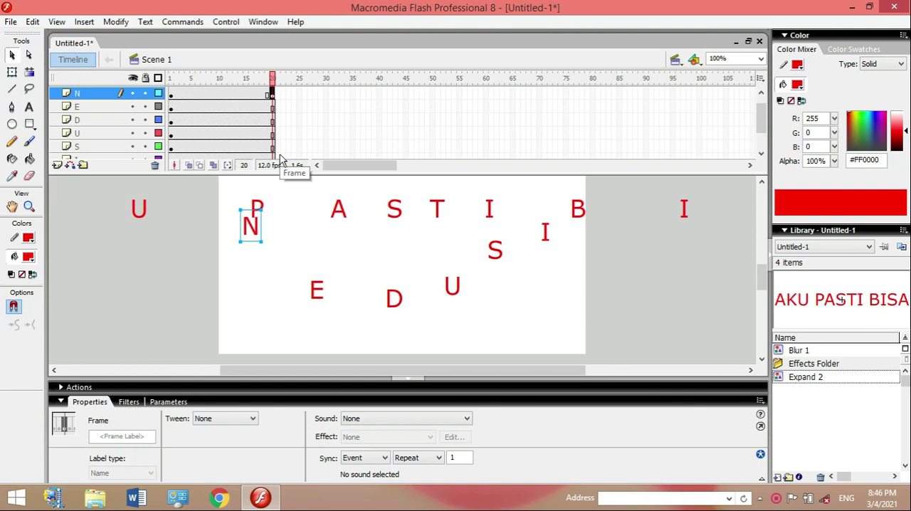
# Insert keyframes at frame 20 of the E, D, U, S and I layers.
pyautogui.click(273, 107)
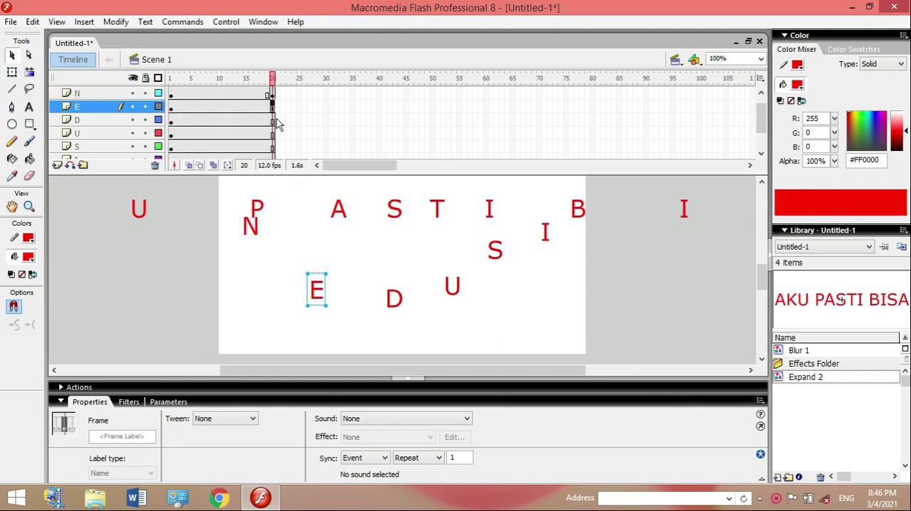
pyautogui.keyDown('shift'); pyautogui.click(273, 119); pyautogui.keyUp('shift')
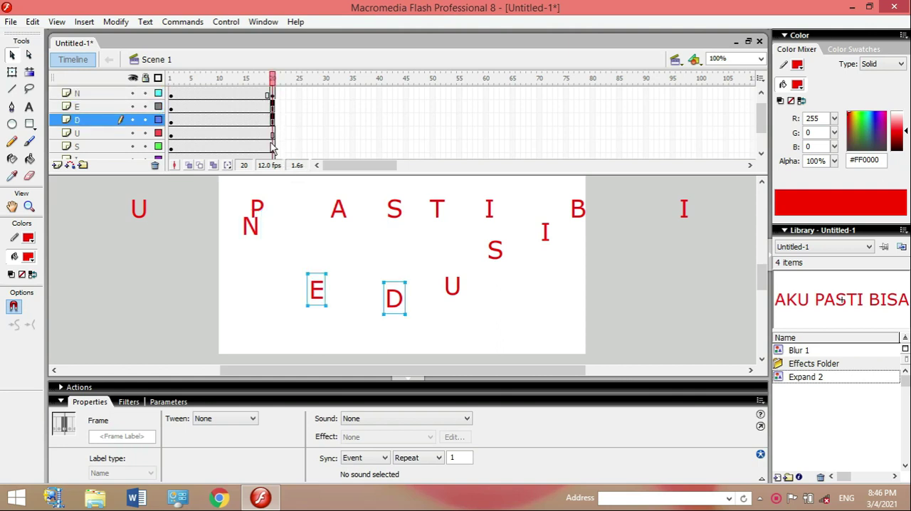
pyautogui.keyDown('shift'); pyautogui.click(272, 133); pyautogui.keyUp('shift')
pyautogui.keyDown('shift'); pyautogui.click(273, 147); pyautogui.keyUp('shift')
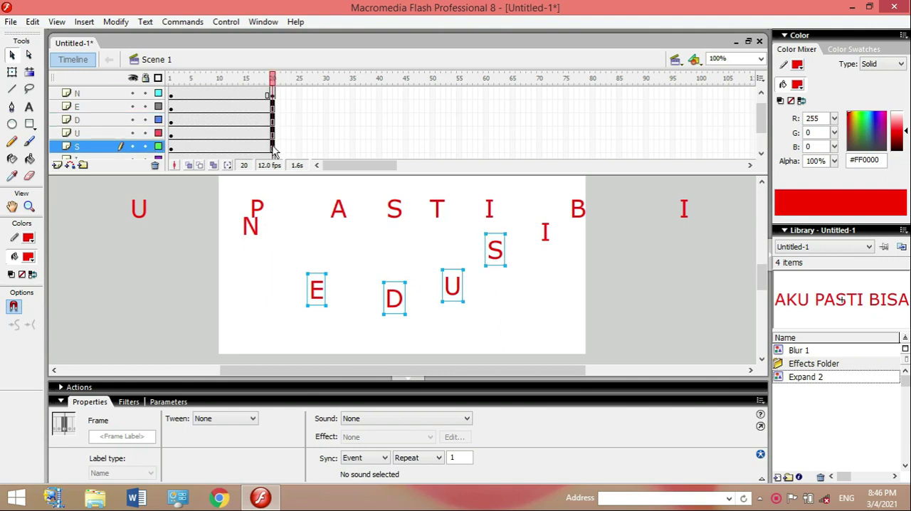
pyautogui.click(761, 155)
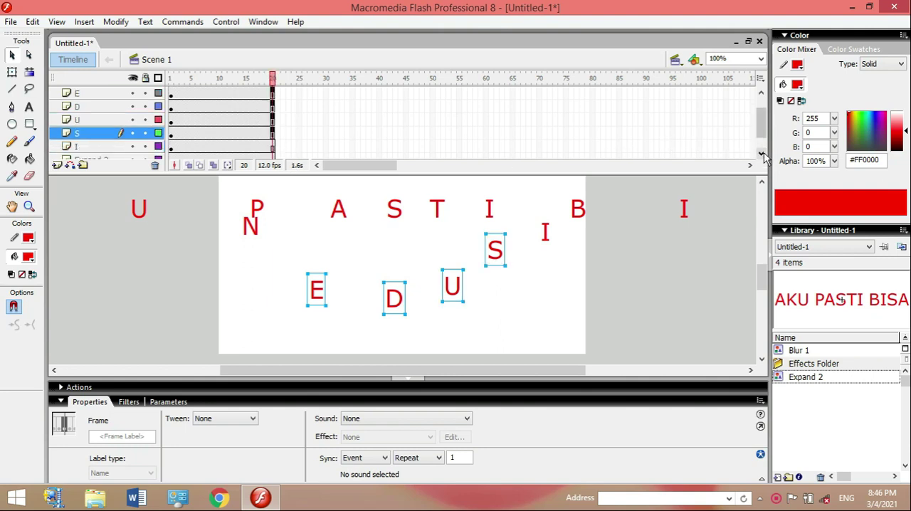
pyautogui.keyDown('shift'); pyautogui.click(273, 148); pyautogui.keyUp('shift')
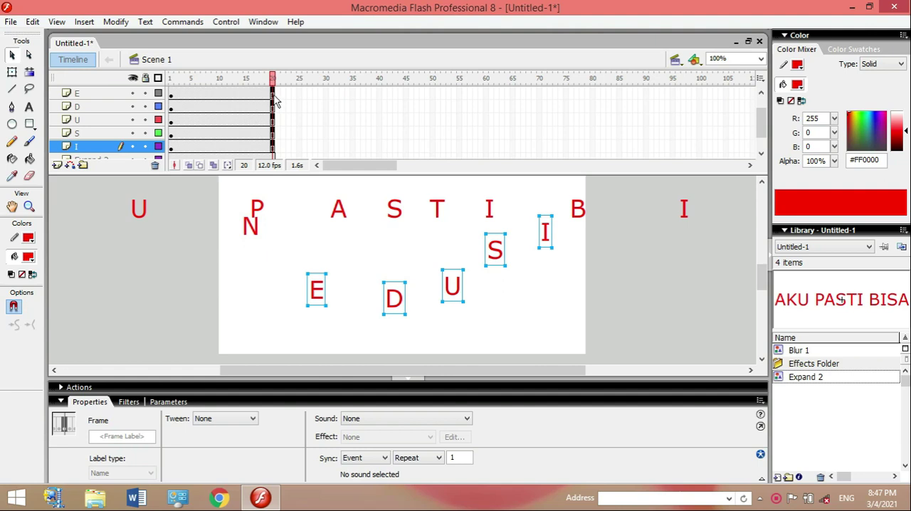
pyautogui.rightClick(273, 151)
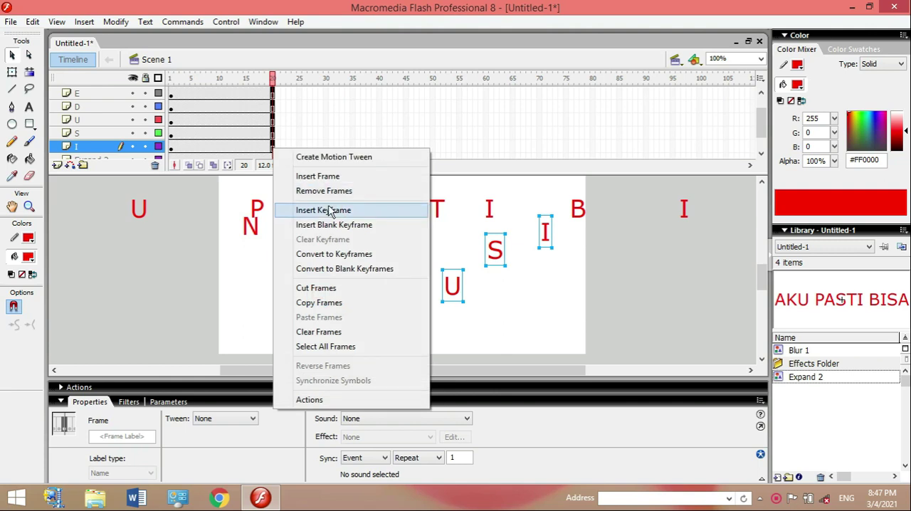
pyautogui.click(329, 211)
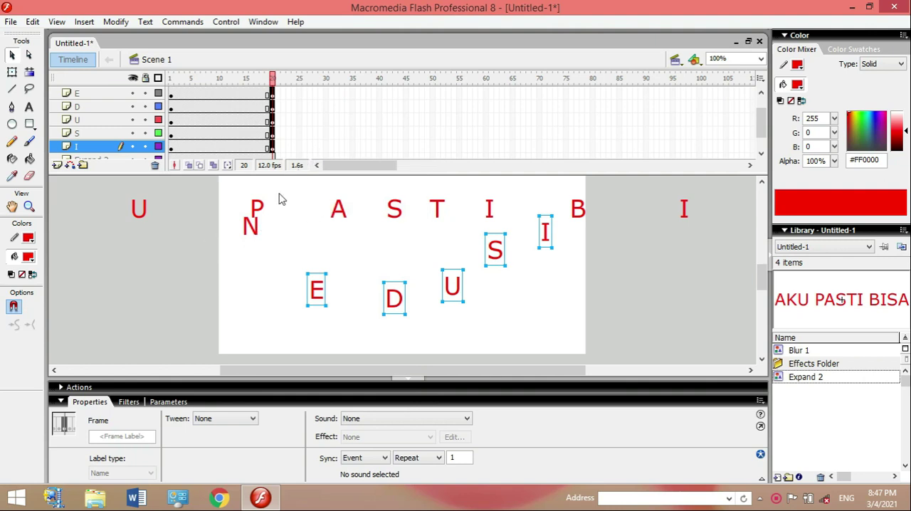
# Create motion tweens from frame 1 to 20 on the N, E, D, U, S and I layers, and play the timeline.
pyautogui.click(760, 94)
pyautogui.click(761, 94)
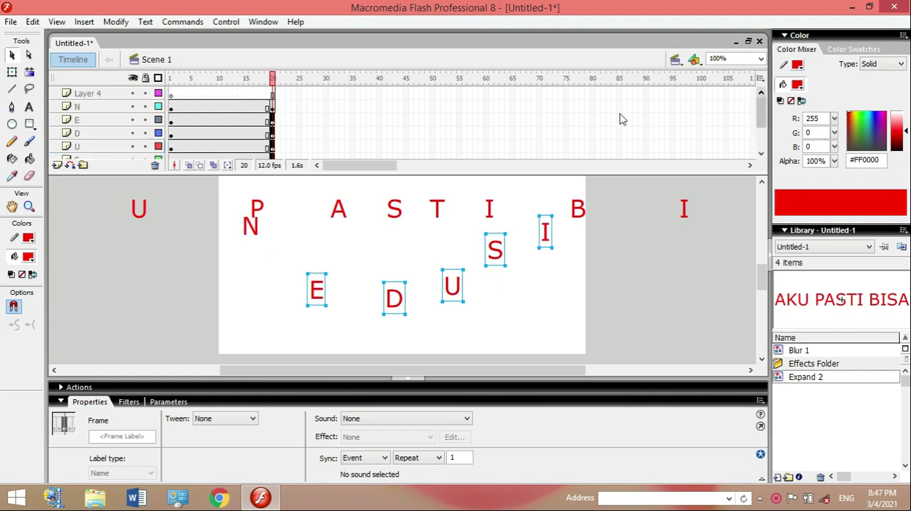
pyautogui.click(218, 107)
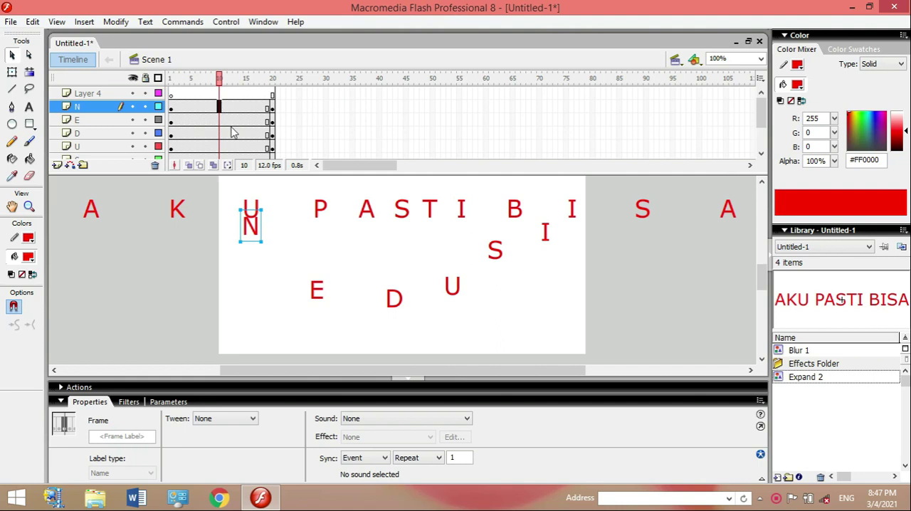
pyautogui.keyDown('shift'); pyautogui.click(218, 121); pyautogui.keyUp('shift')
pyautogui.keyDown('shift'); pyautogui.click(219, 135); pyautogui.keyUp('shift')
pyautogui.keyDown('shift'); pyautogui.click(219, 148); pyautogui.keyUp('shift')
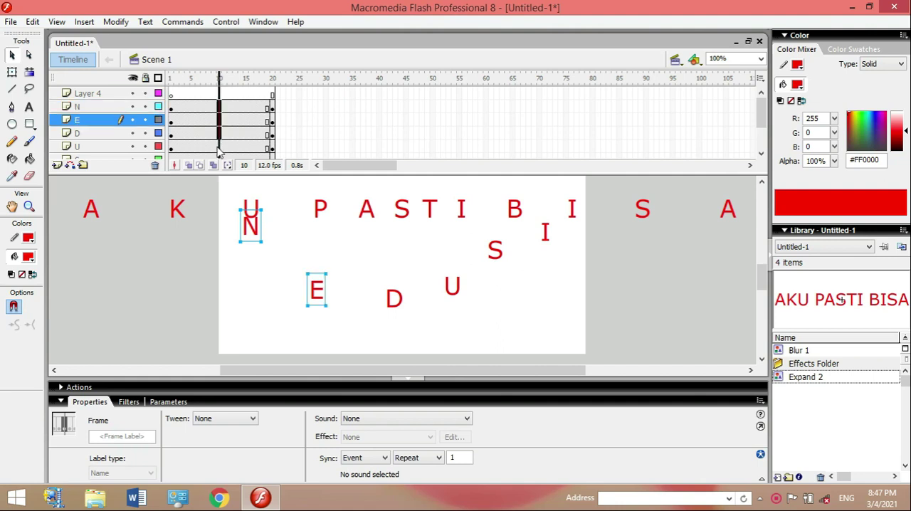
pyautogui.click(762, 154)
pyautogui.click(762, 154)
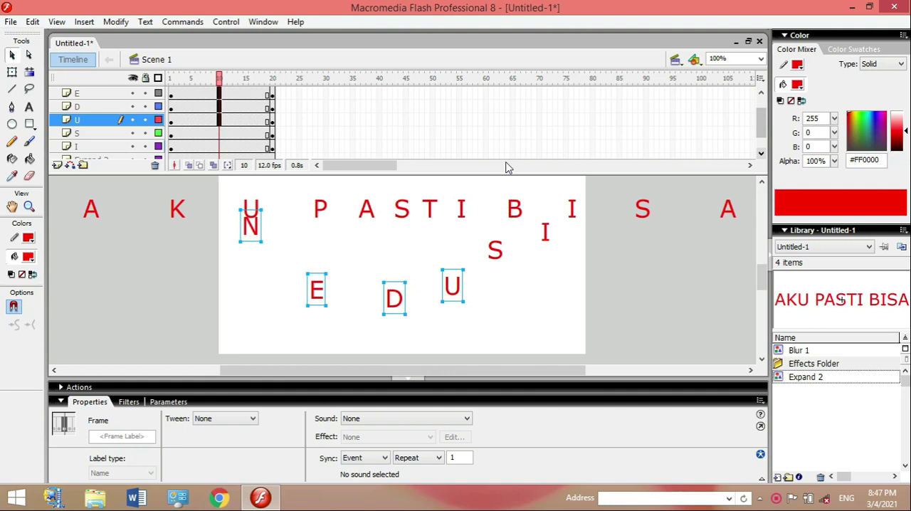
pyautogui.keyDown('shift'); pyautogui.click(218, 135); pyautogui.keyUp('shift')
pyautogui.keyDown('shift'); pyautogui.click(219, 147); pyautogui.keyUp('shift')
pyautogui.keyDown('shift'); pyautogui.click(218, 148); pyautogui.keyUp('shift')
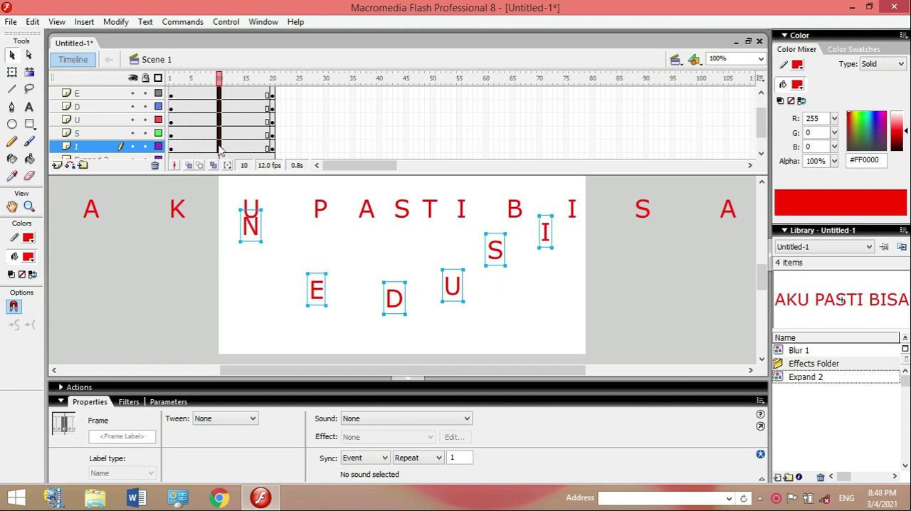
pyautogui.rightClick(220, 149)
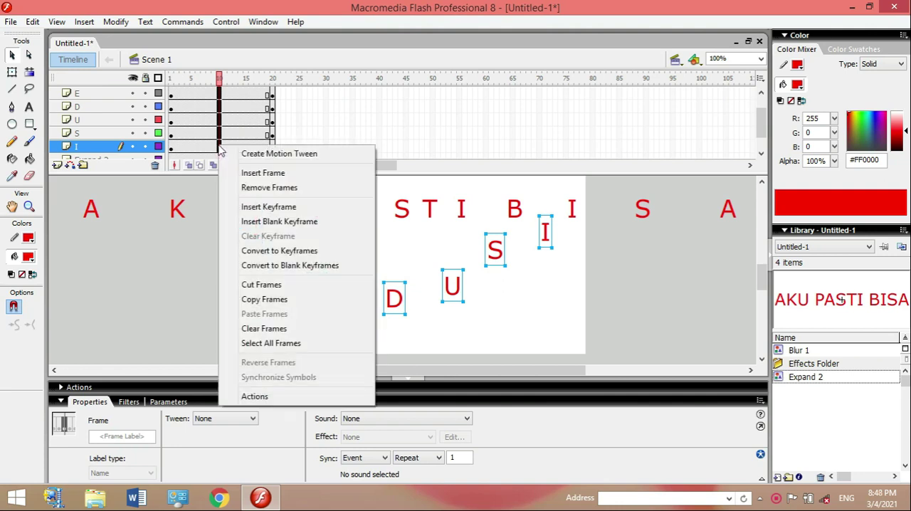
pyautogui.click(263, 154)
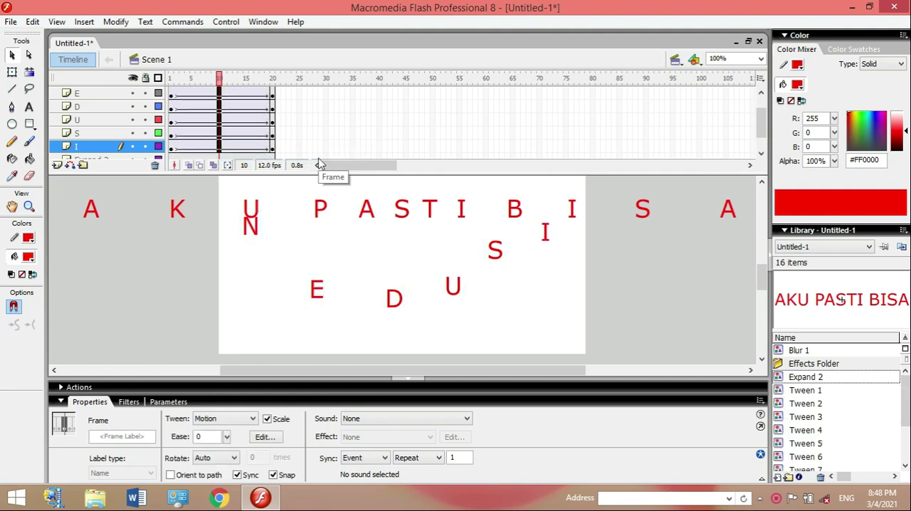
pyautogui.press('Return')
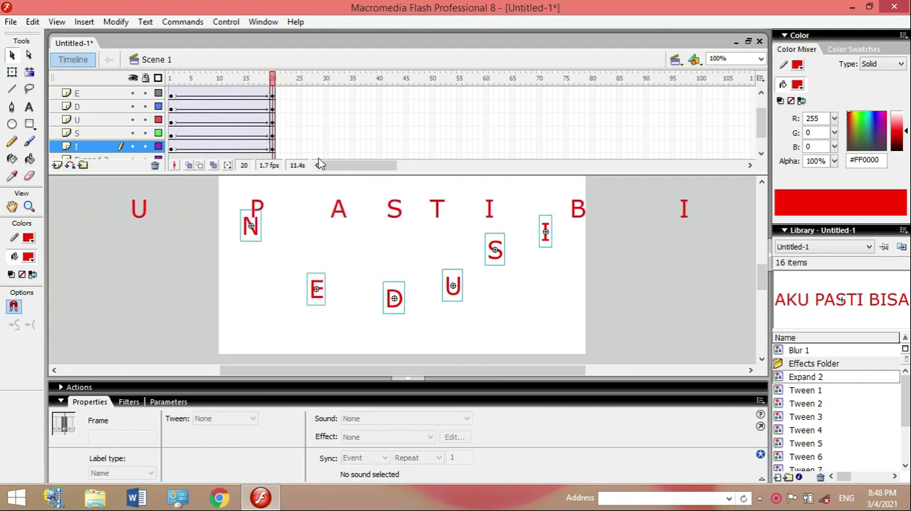
pyautogui.press('Return')
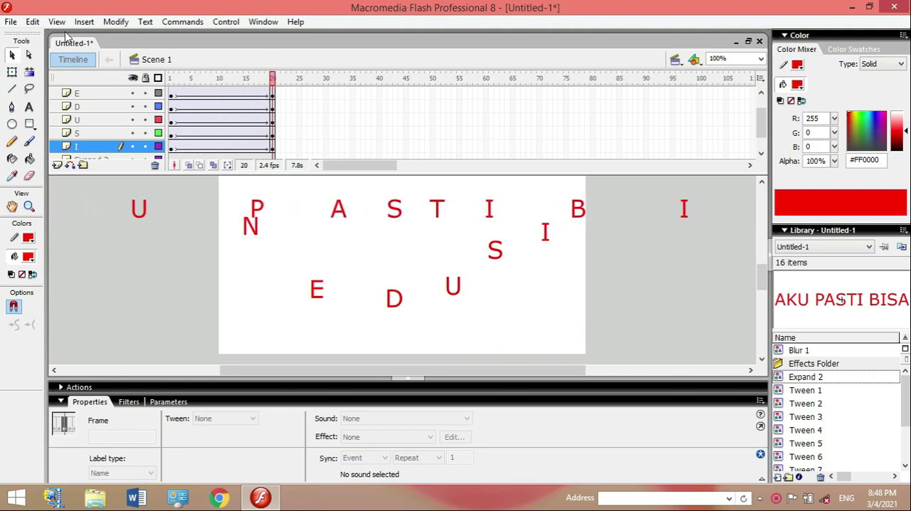
# At frame 20, gather the scattered letters N, E, D, U, S and I into a roughly straight row beneath the AKU PASTI BISA text.
pyautogui.click(273, 93)
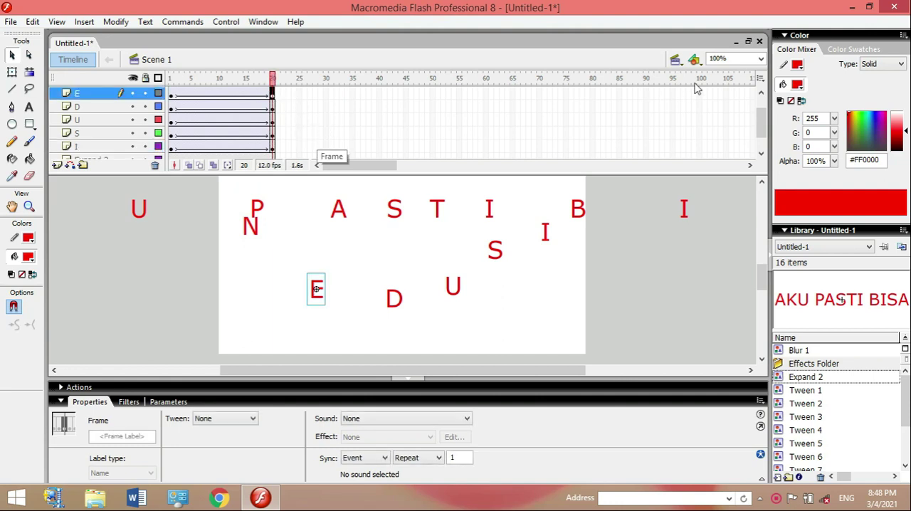
pyautogui.click(761, 94)
pyautogui.click(761, 93)
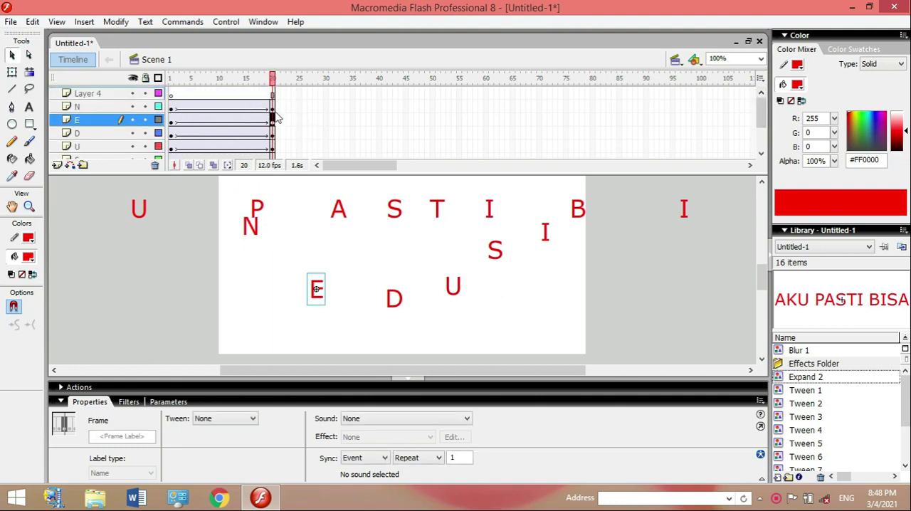
pyautogui.moveTo(251, 227); pyautogui.dragTo(295, 262)
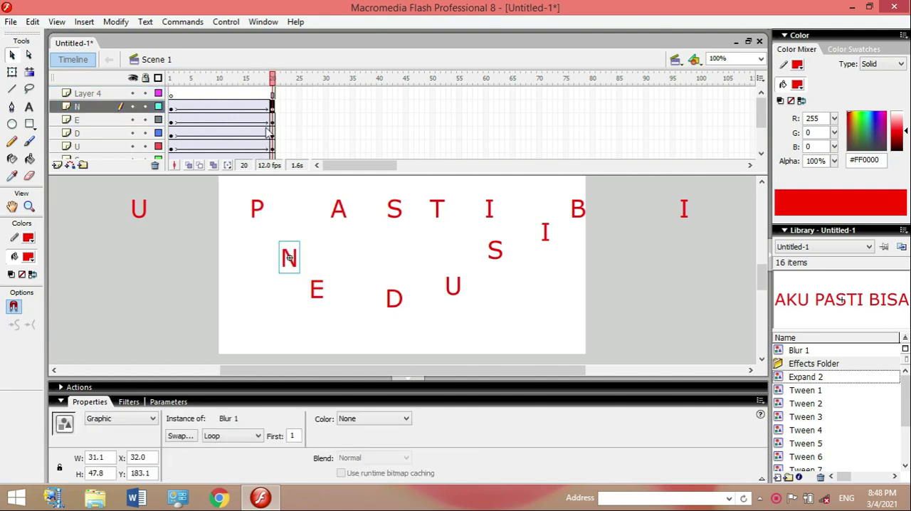
pyautogui.click(272, 119)
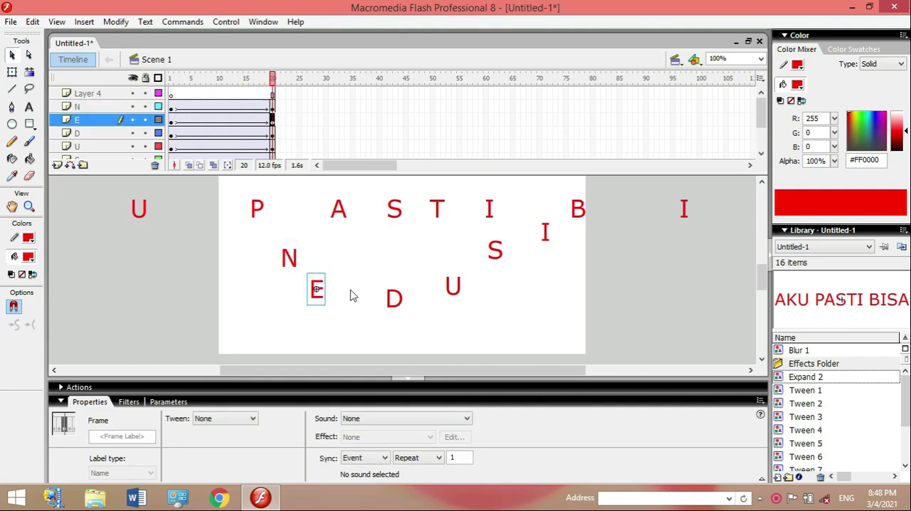
pyautogui.moveTo(394, 307); pyautogui.dragTo(350, 267)
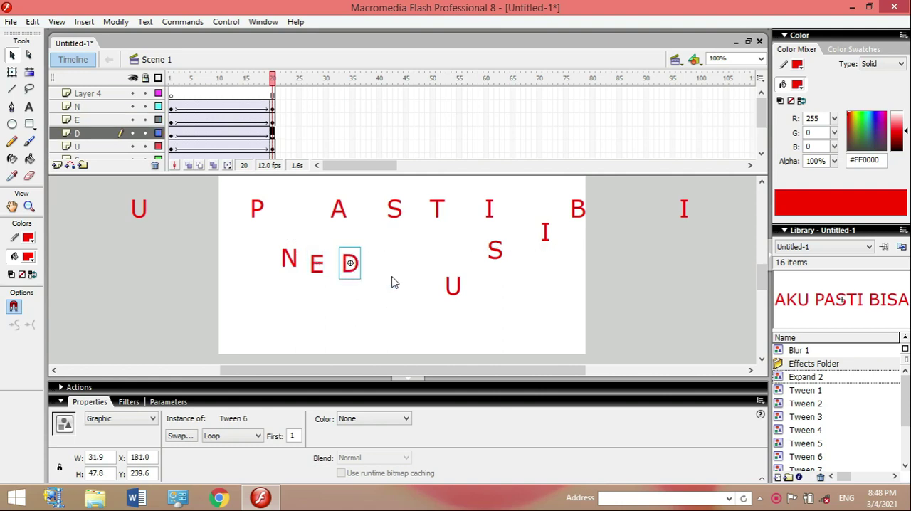
pyautogui.moveTo(455, 288); pyautogui.dragTo(395, 268)
pyautogui.moveTo(496, 255); pyautogui.dragTo(434, 266)
pyautogui.moveTo(546, 237); pyautogui.dragTo(464, 257)
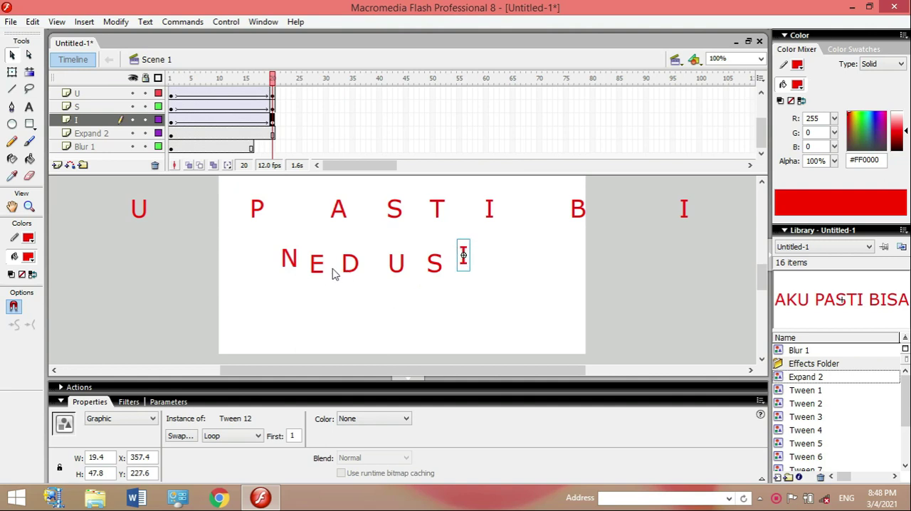
# Play the timeline, test the movie in the preview window to check the text animations, and close the preview.
pyautogui.press('Return')
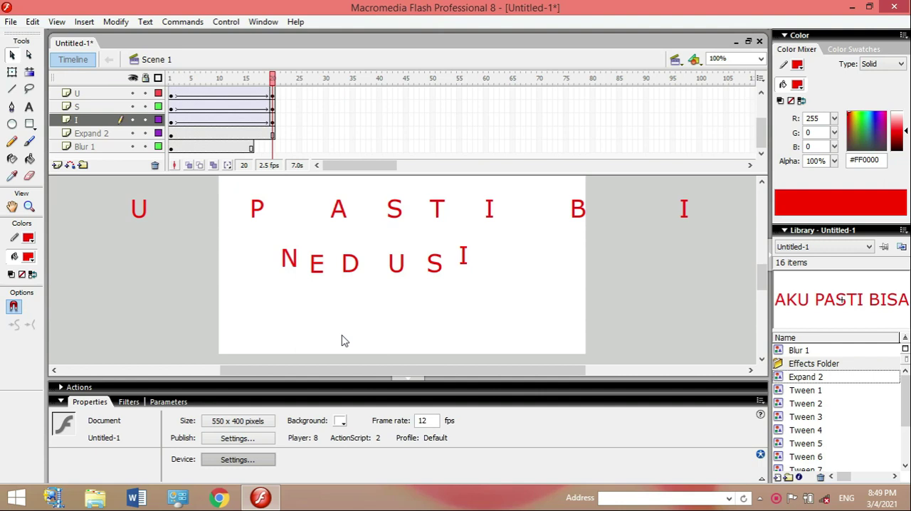
pyautogui.hotkey('ctrl', 'Return')
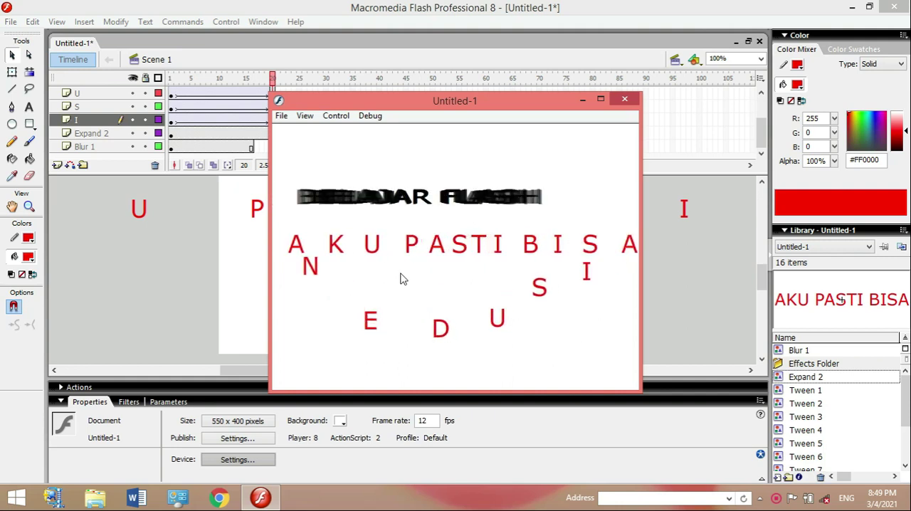
pyautogui.click(625, 100)
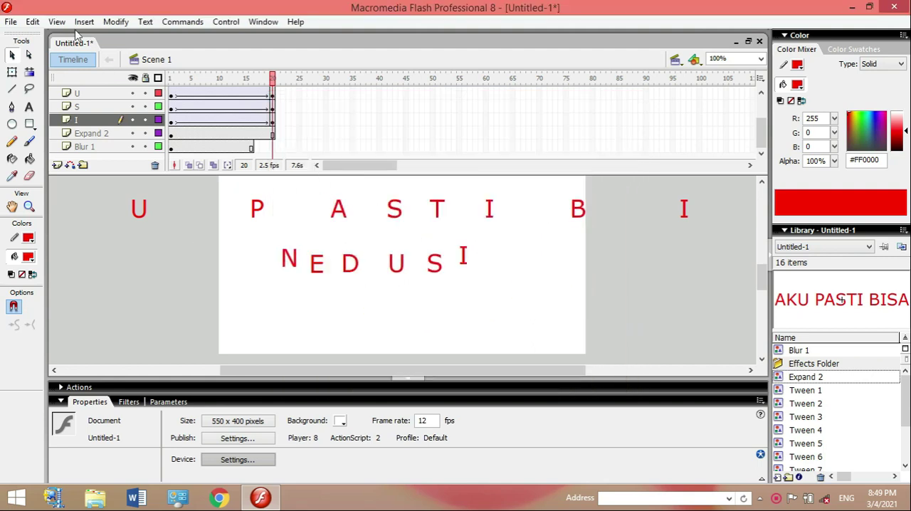
pyautogui.click(117, 22)
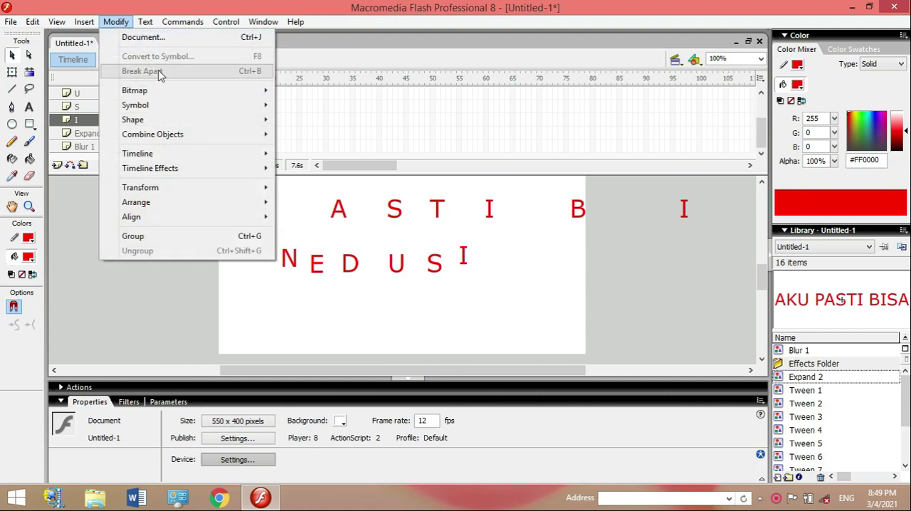
pyautogui.moveTo(261, 152)
pyautogui.click(334, 251)
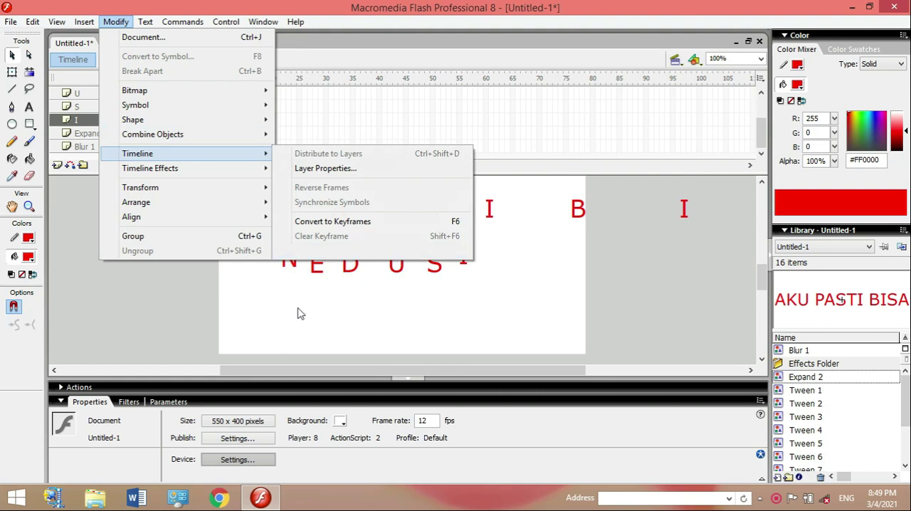